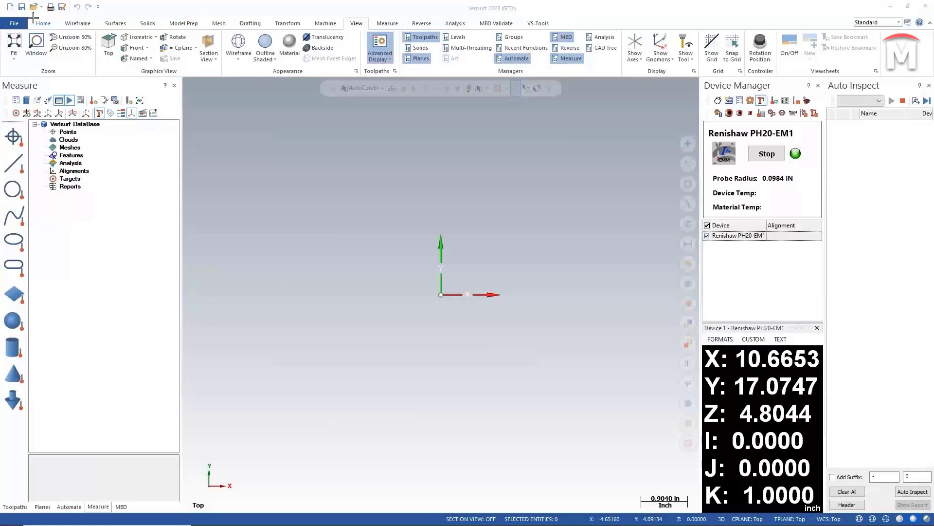
Open the part file 22_HDRG_OP3.stp from the Parts folder, with all file types shown.
left_click(33, 7)
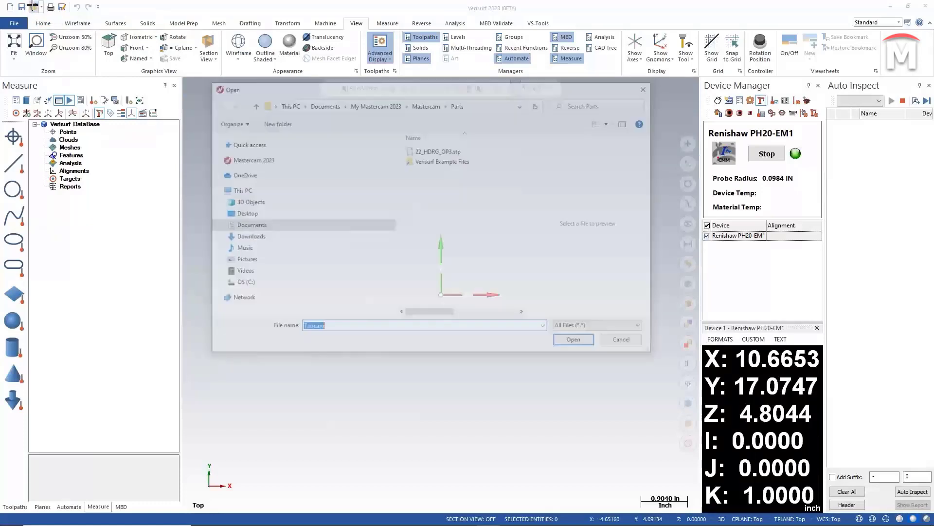
left_click(589, 328)
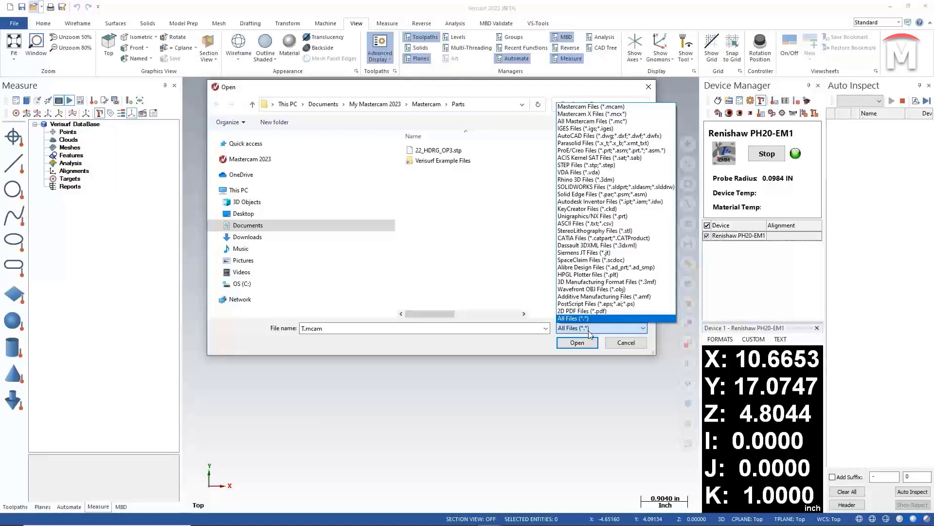
left_click(470, 153)
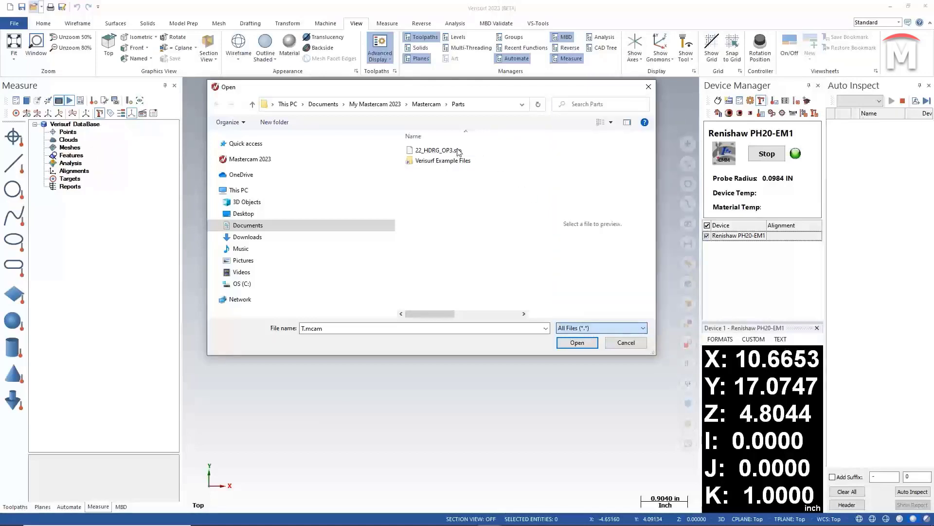
left_click(470, 153)
left_click(577, 341)
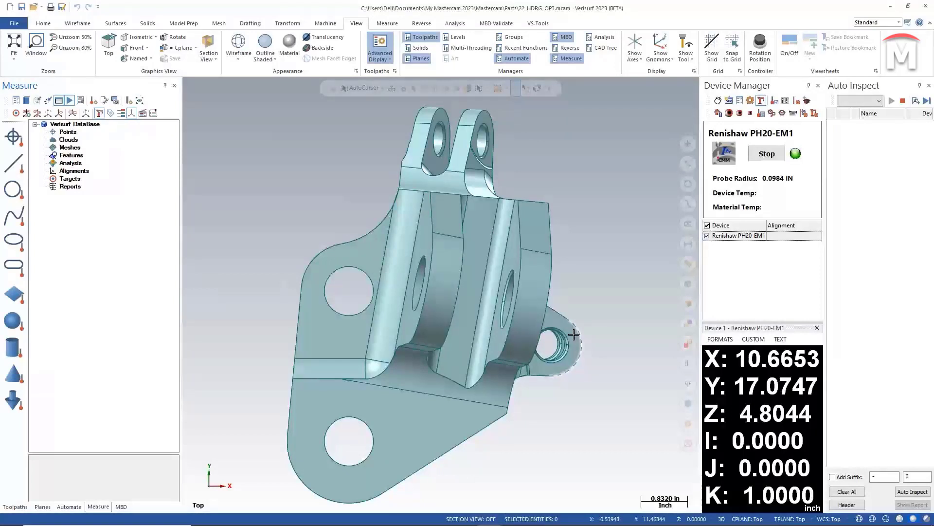
In the reverse isometric view, place a new plane's origin at the upper flange's rear hole center and rotate its X axis a quarter turn clockwise about Z.
right_click(298, 193)
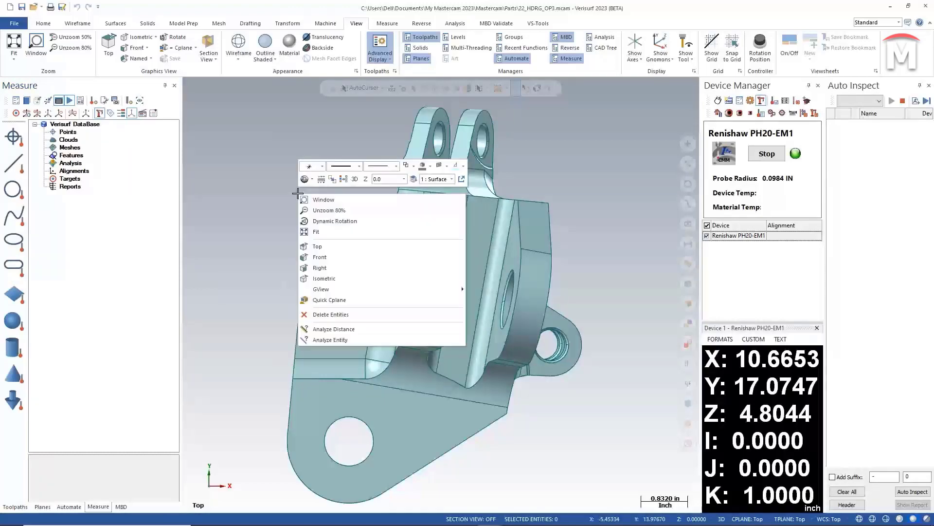
mouse_move(358, 292)
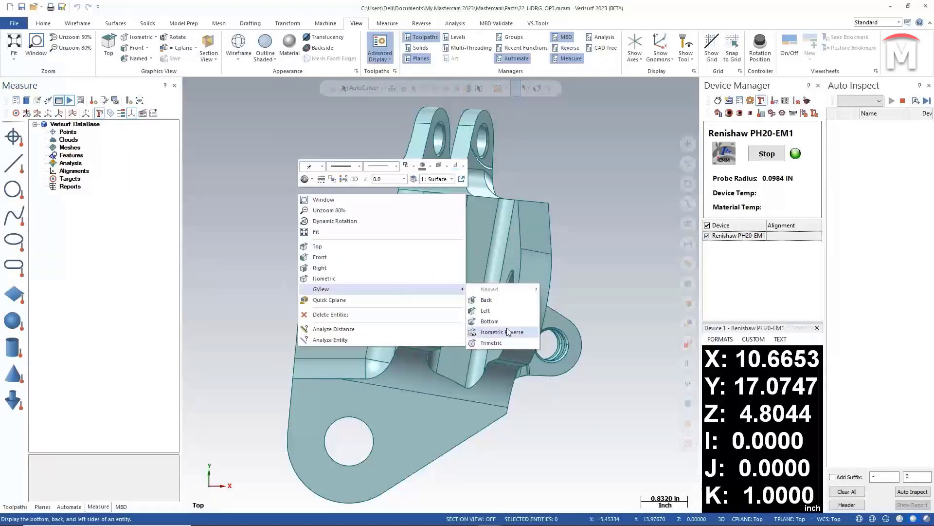
left_click(504, 333)
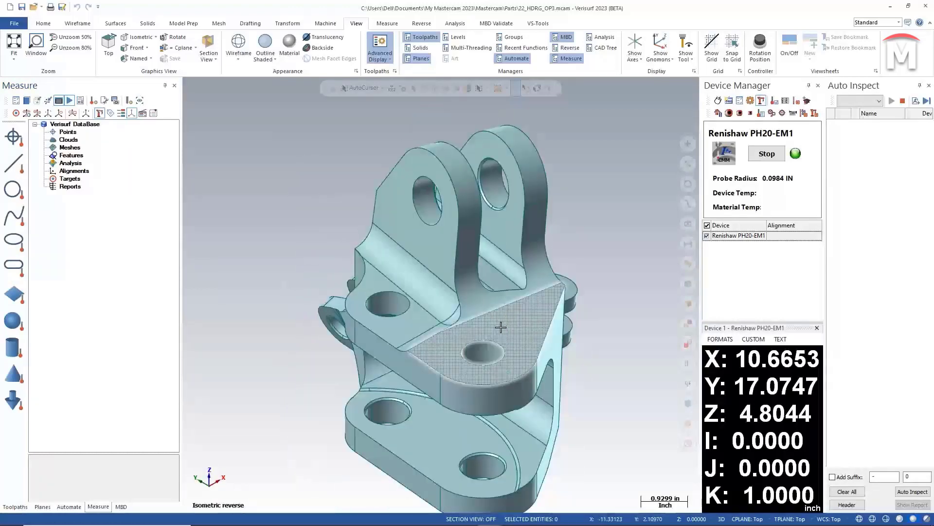
left_click(208, 484)
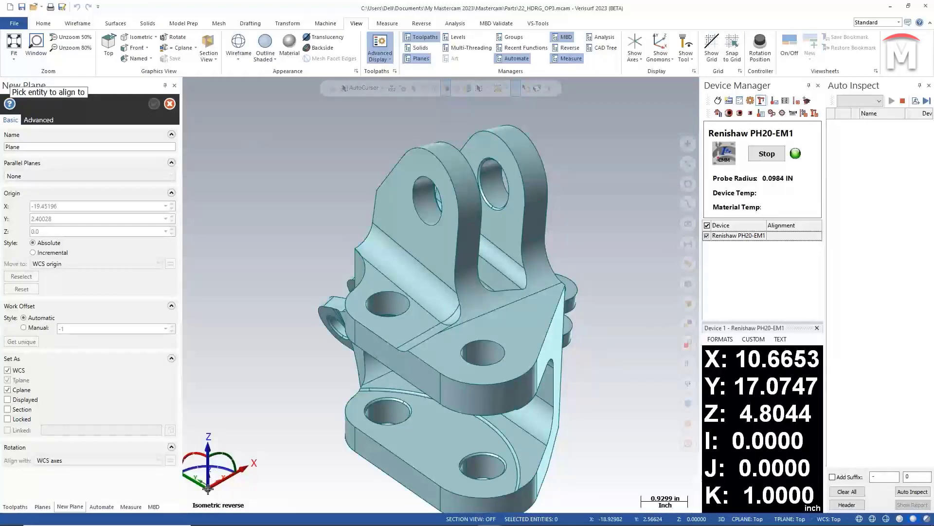
left_click_drag(208, 488, 381, 312)
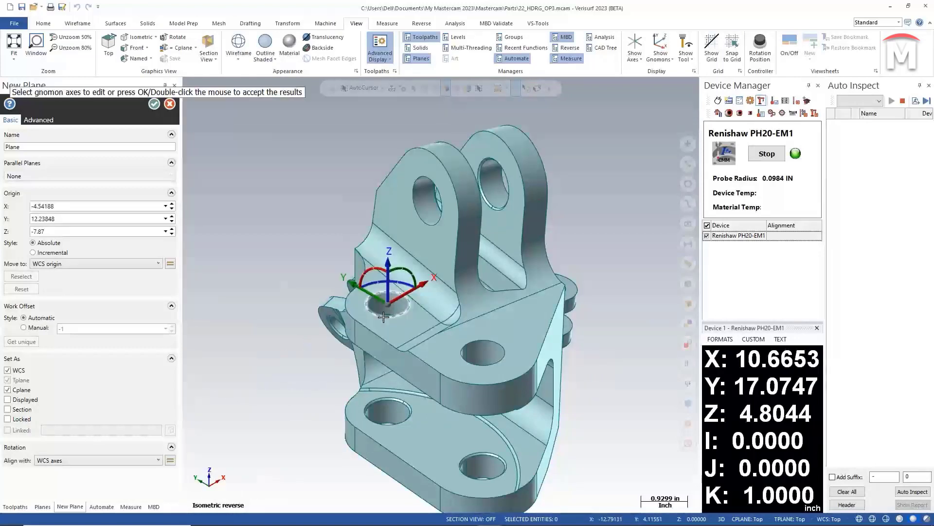
left_click(428, 301)
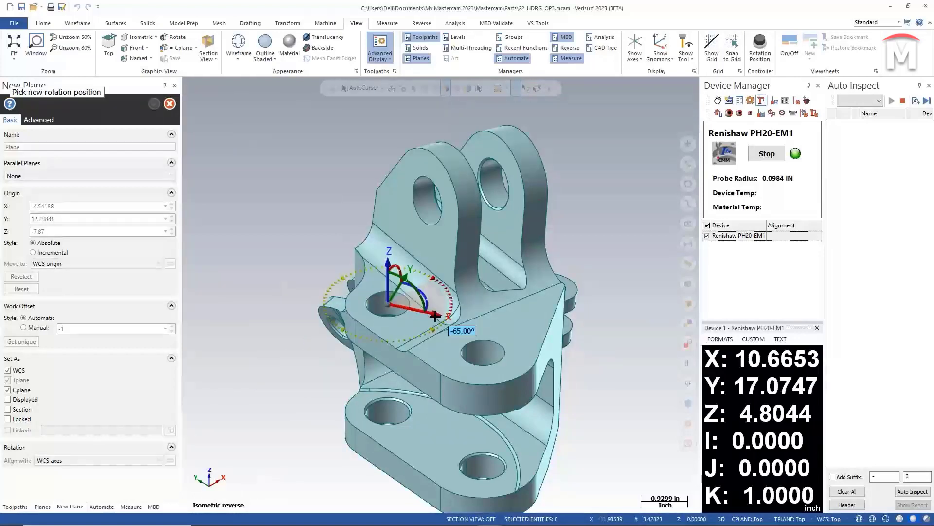
left_click(431, 327)
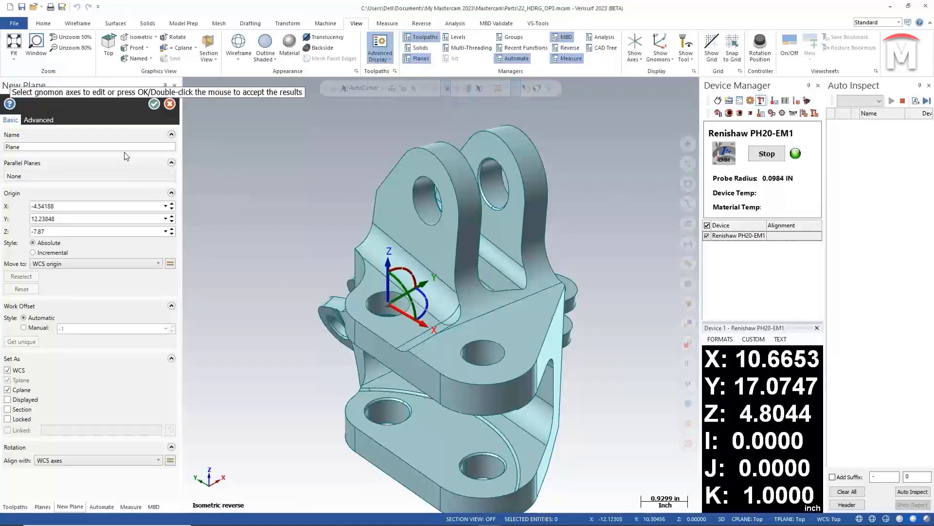
Name the new plane CMM and accept it.
left_click(29, 149)
left_click_drag(28, 148, 5, 165)
type("CMM")
left_click(154, 105)
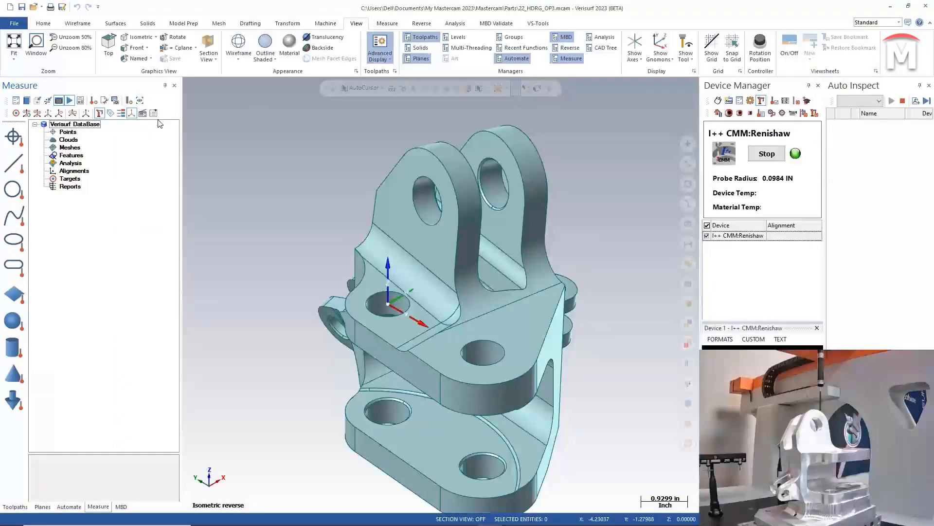
Create three targets on the upper flange's top faces, two on its side face and one in the rear hole, and start auto alignment.
left_click(16, 113)
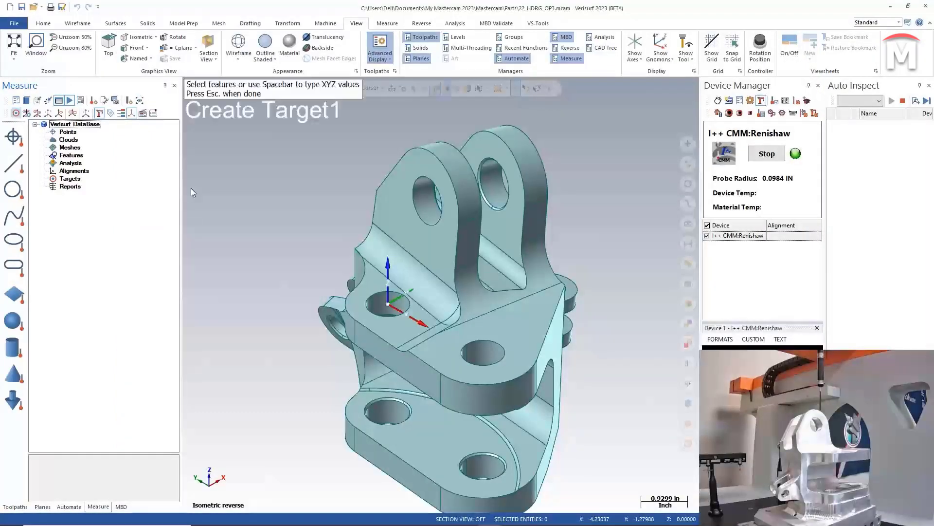
left_click(357, 298)
left_click(535, 305)
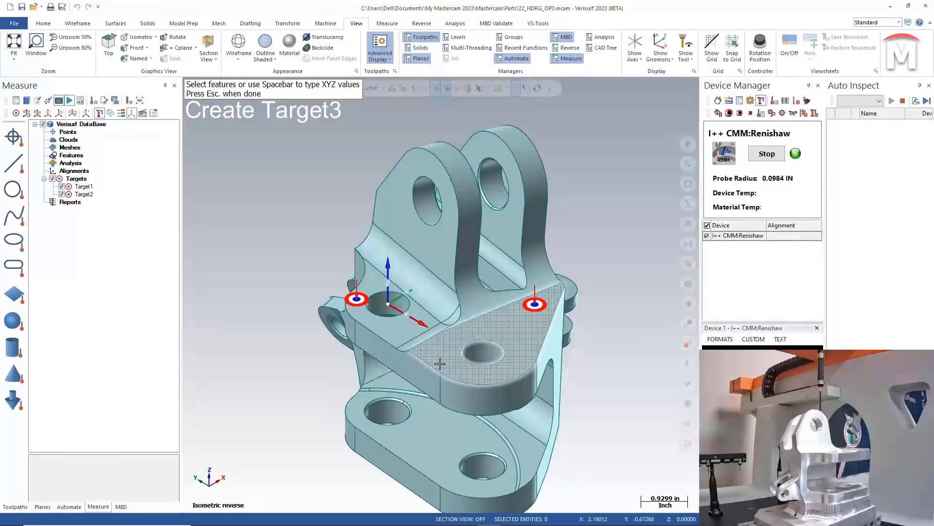
left_click(441, 362)
left_click(428, 379)
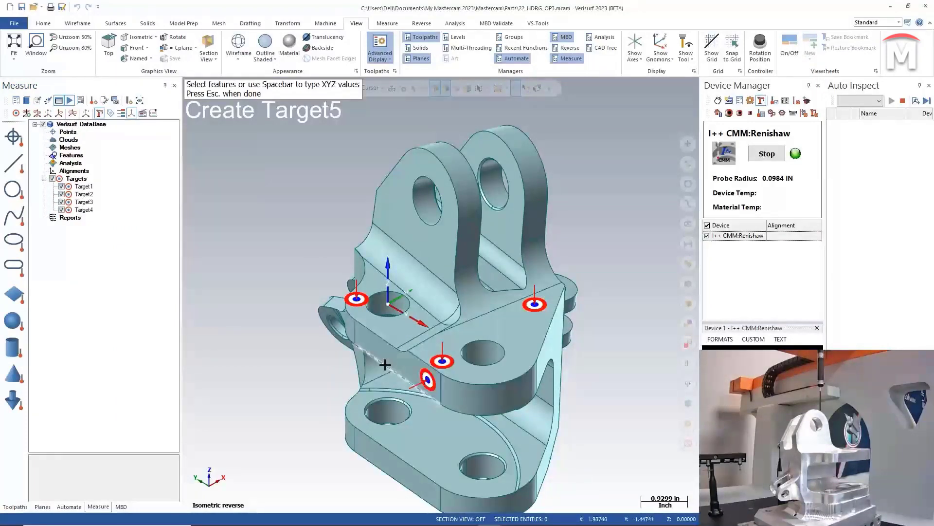
left_click(365, 341)
left_click(388, 302)
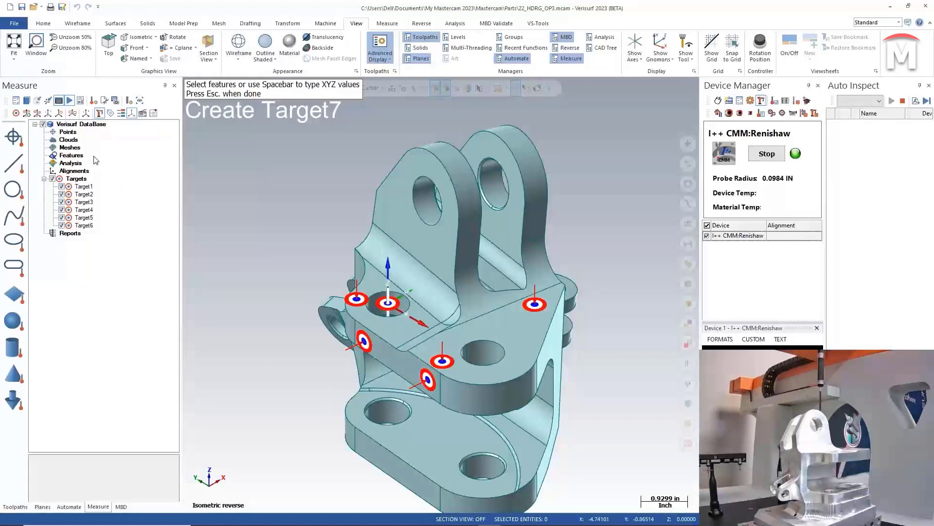
left_click(28, 114)
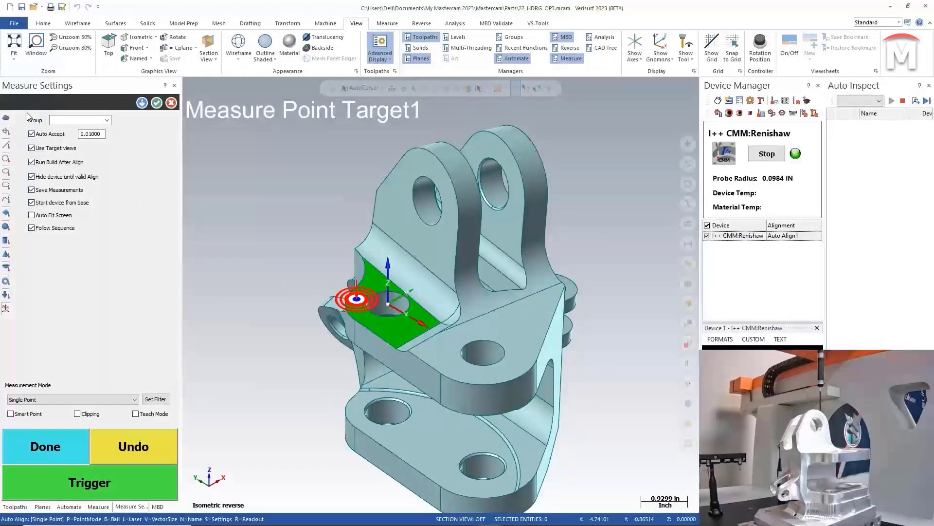
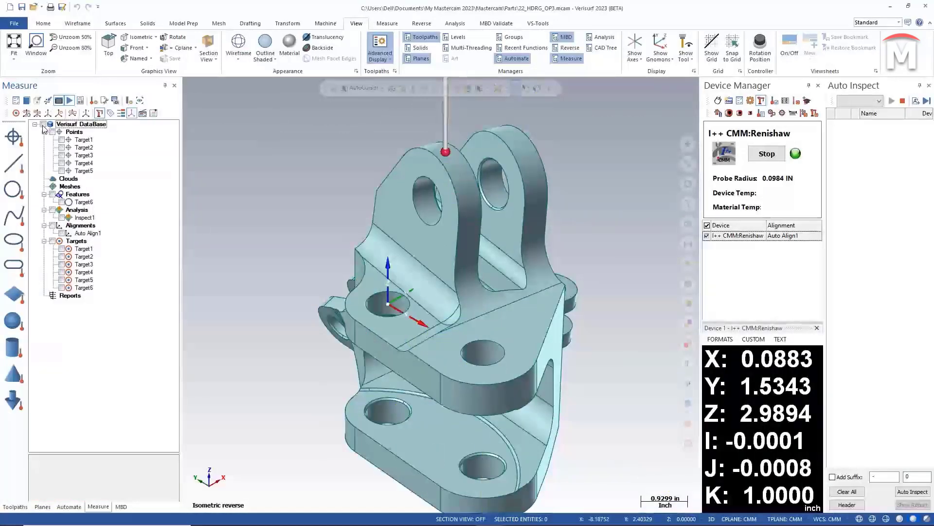
Create an inspection plan and add a probe to it that uses EM1_SX50.1.50.5.A0.0-B0.0-SP.
left_click(69, 507)
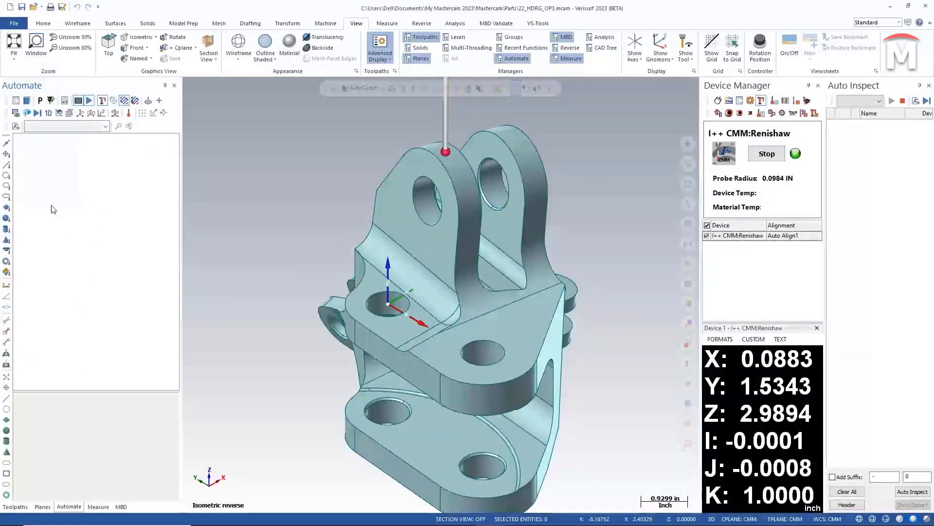
left_click(16, 127)
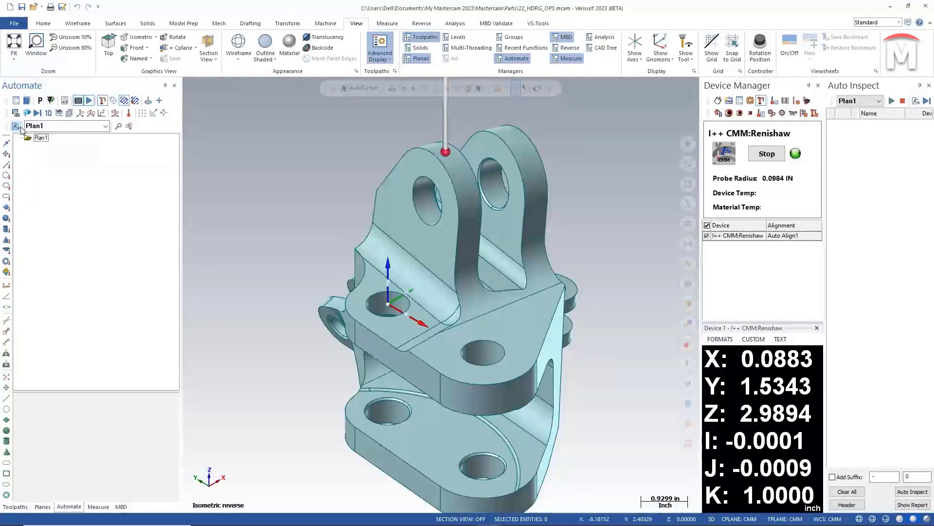
left_click(127, 114)
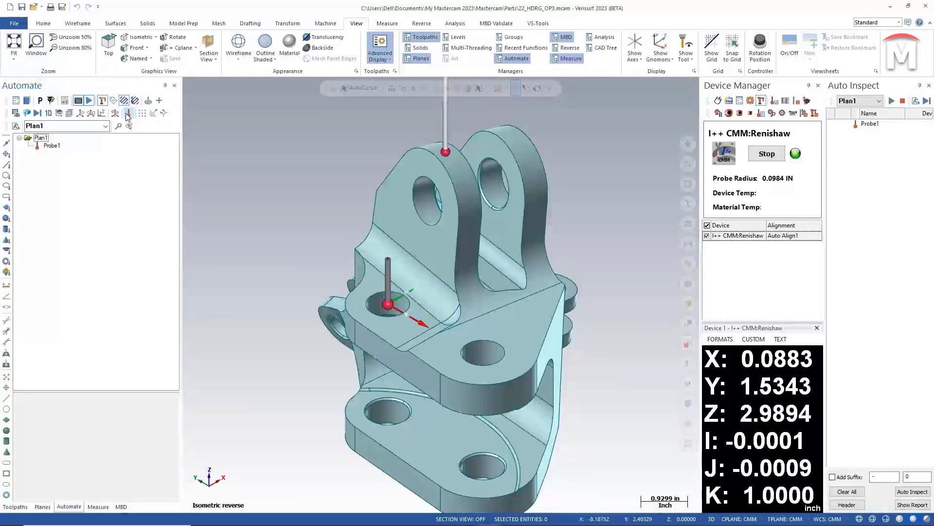
left_click(52, 145)
left_click(98, 420)
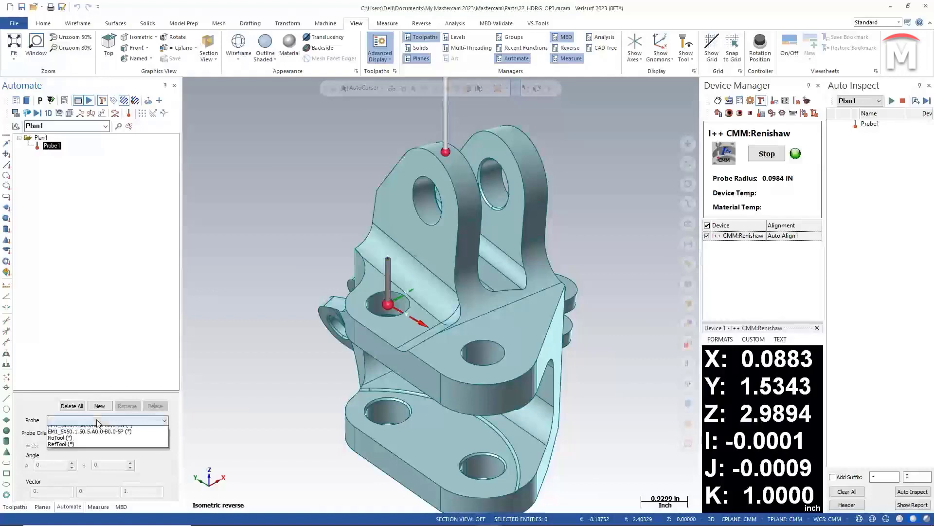
left_click(97, 431)
Add an auto alignment to Plan1 with a single target on the upper flange's top face beside the rear hole.
left_click(116, 113)
right_click(67, 154)
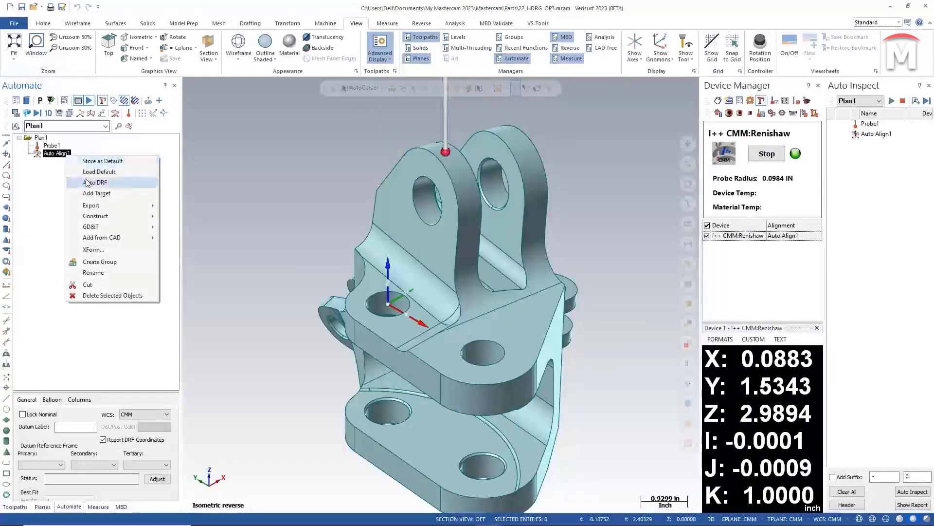
left_click(96, 193)
left_click(355, 300)
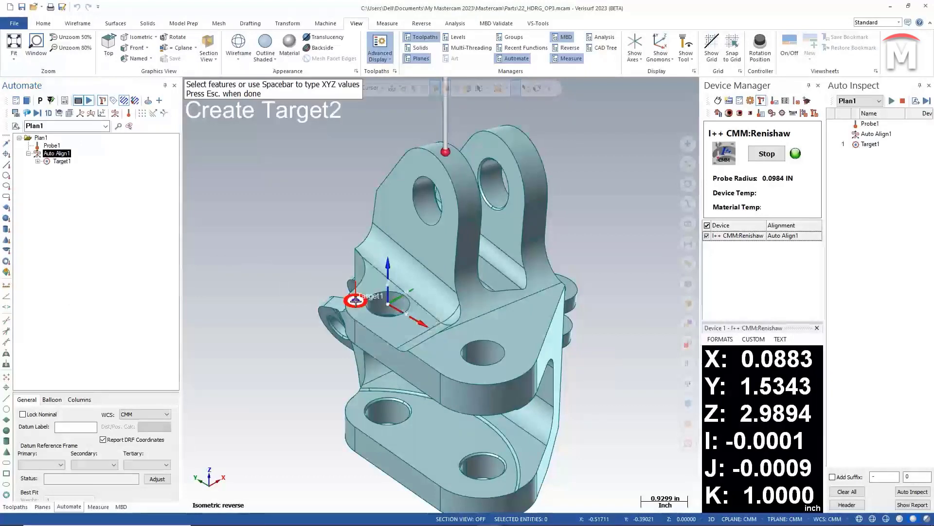
key("Escape")
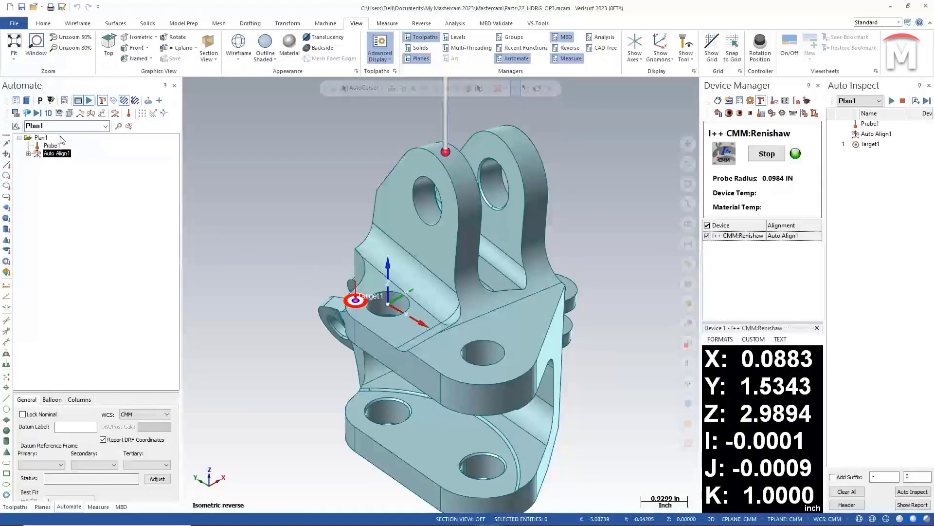
Set the Automate preferences to Automated mode.
left_click(16, 101)
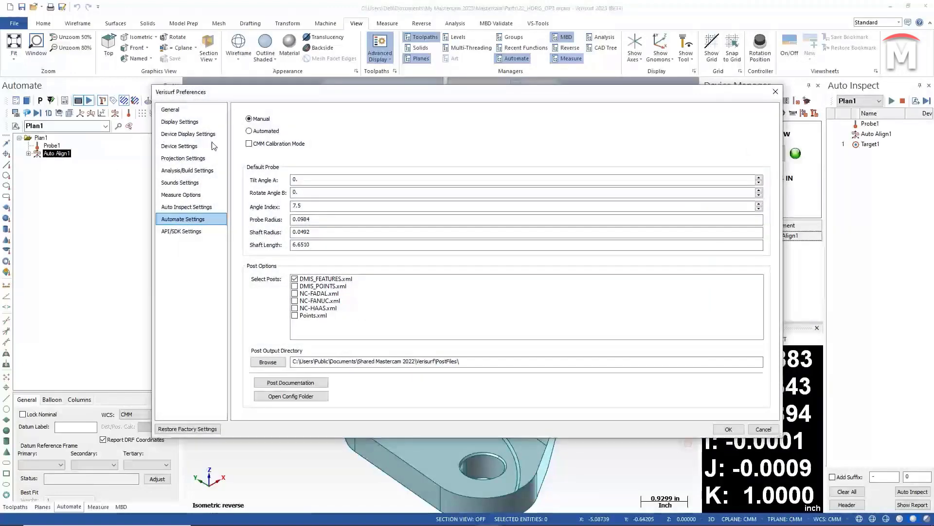
left_click(250, 131)
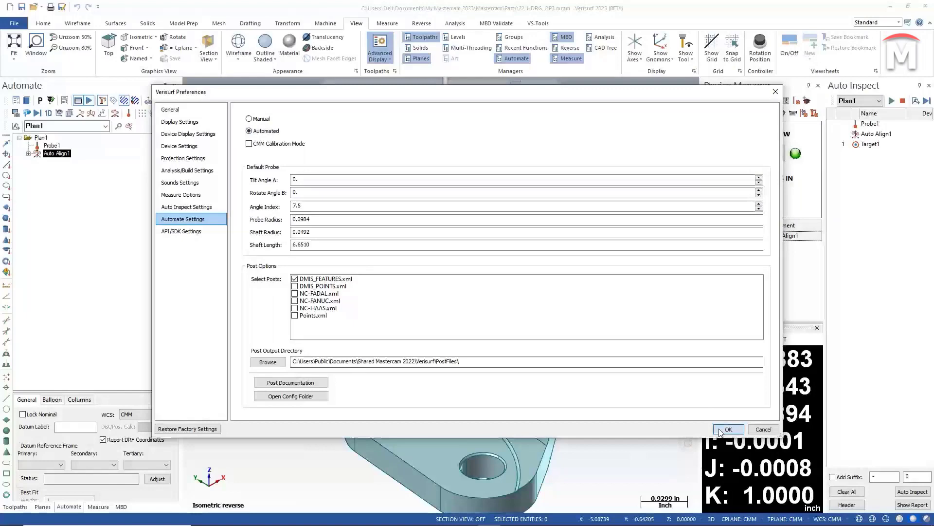
key("Return")
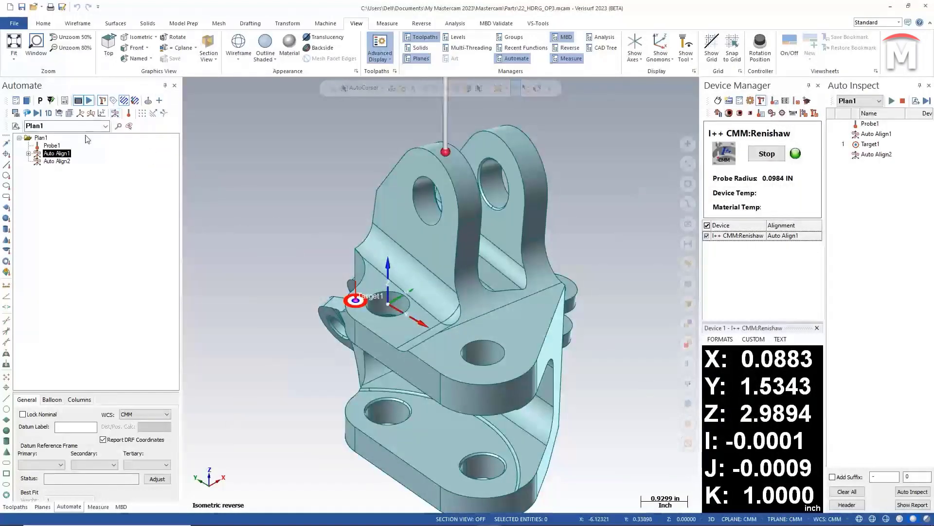
Give a second auto alignment six targets, three on the flange tops, two on the side face and one in the rear hole, and run Plan1.
right_click(68, 163)
left_click(110, 200)
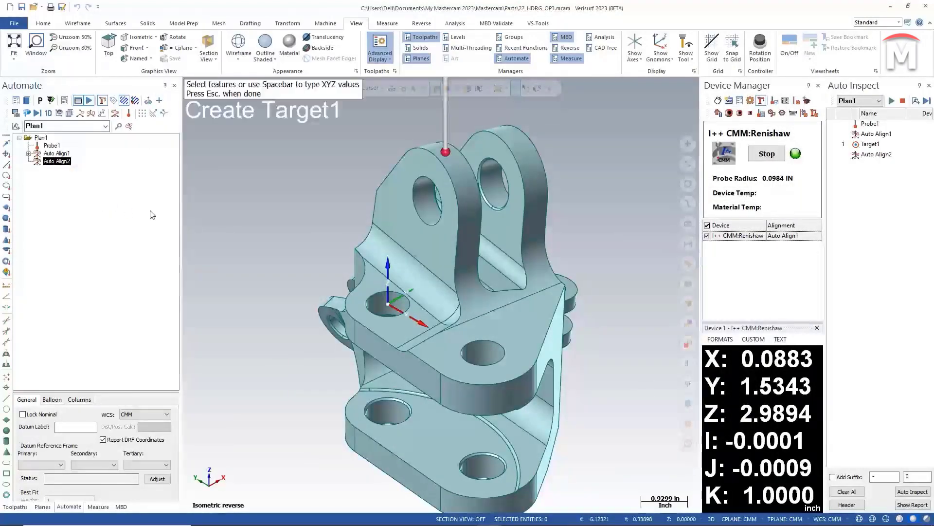
left_click(355, 303)
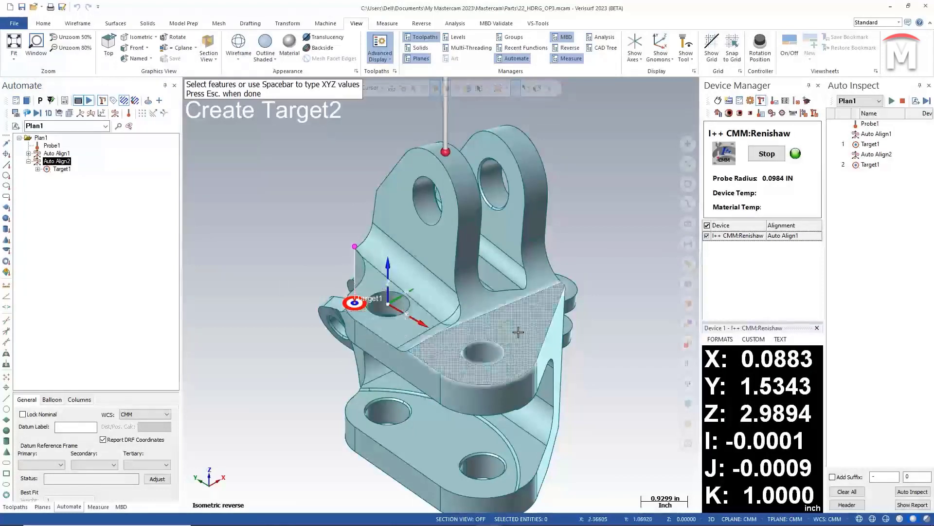
left_click(539, 328)
left_click(451, 360)
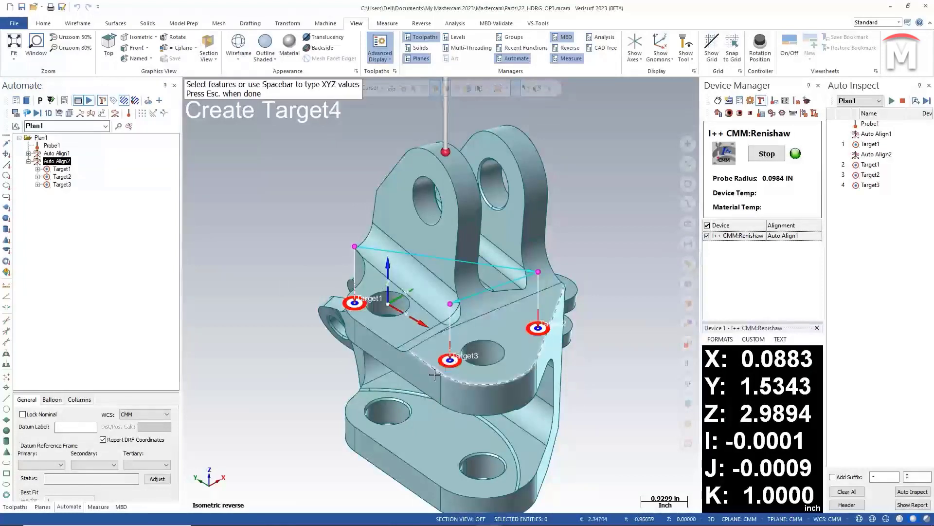
left_click(429, 378)
left_click(364, 338)
left_click(371, 312)
key("Escape")
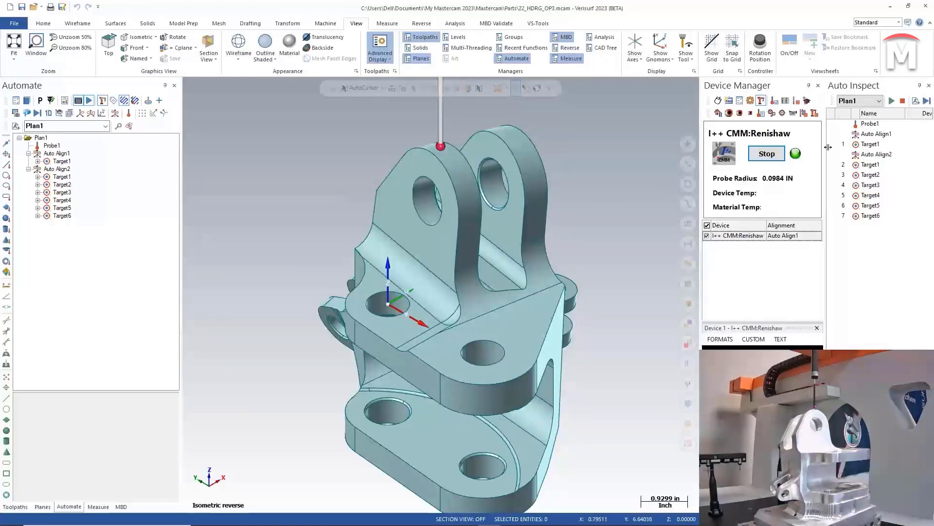
left_click(892, 102)
key("Return")
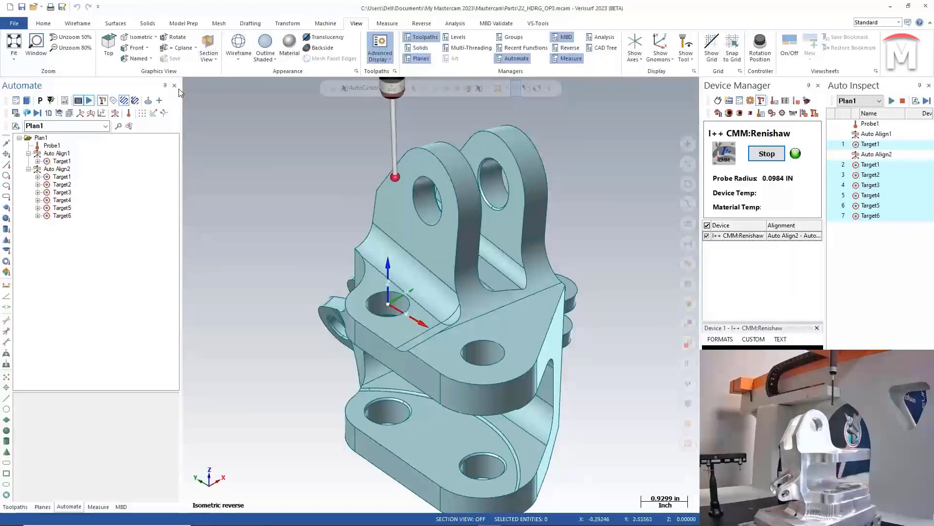
Add cylinder features to Plan1 for the near upright lug's hole and the upper flange's two holes.
left_click(159, 101)
left_click(427, 200)
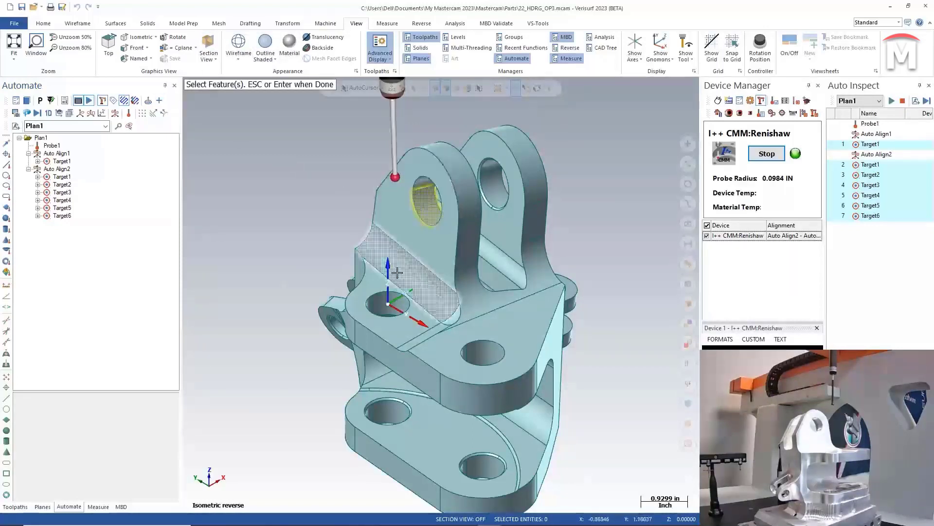
left_click(384, 303)
left_click(487, 345)
key("Return")
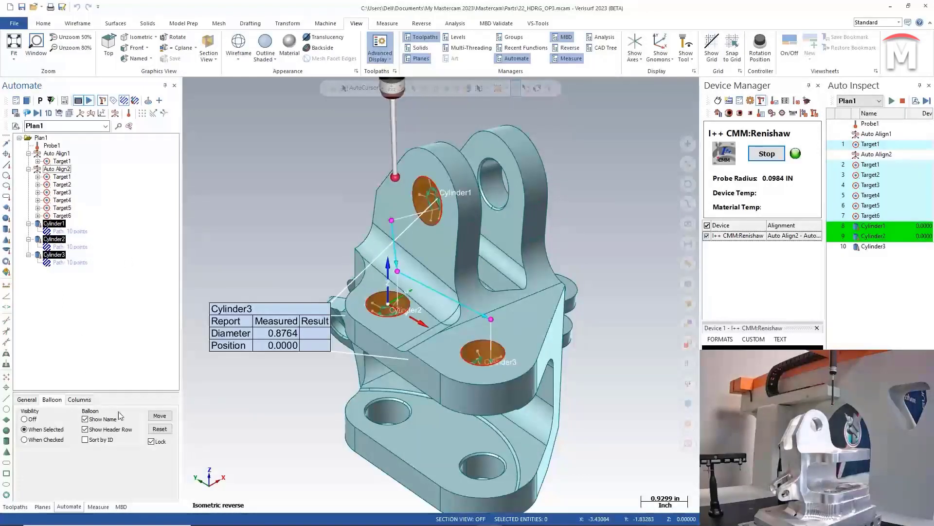
Arrange the three cylinder balloons around the part so they do not overlap and add a screenshot of the view to Plan1.
left_click(150, 417)
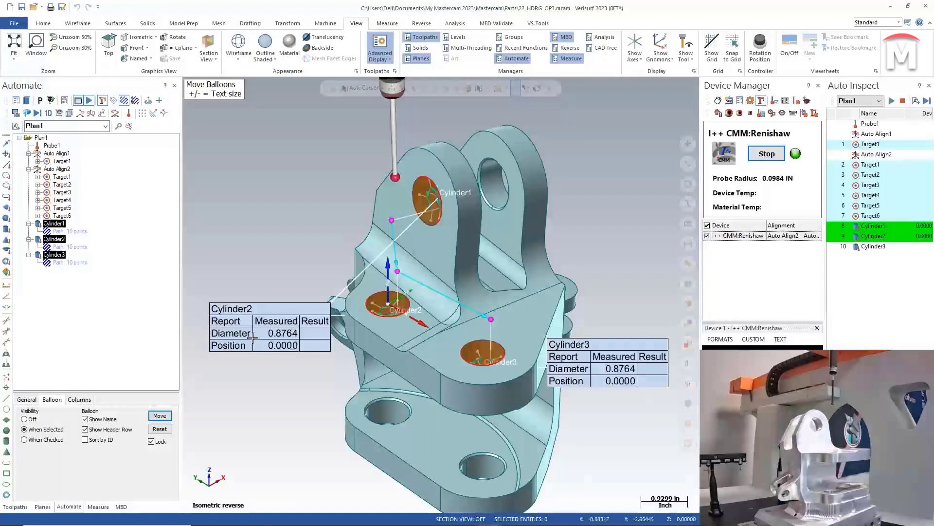
left_click_drag(254, 334, 261, 235)
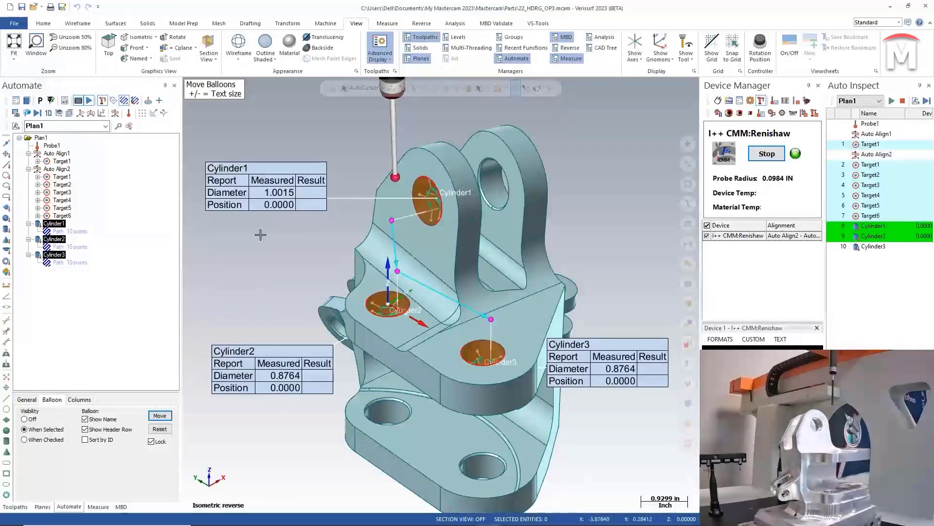
left_click_drag(271, 369, 270, 325)
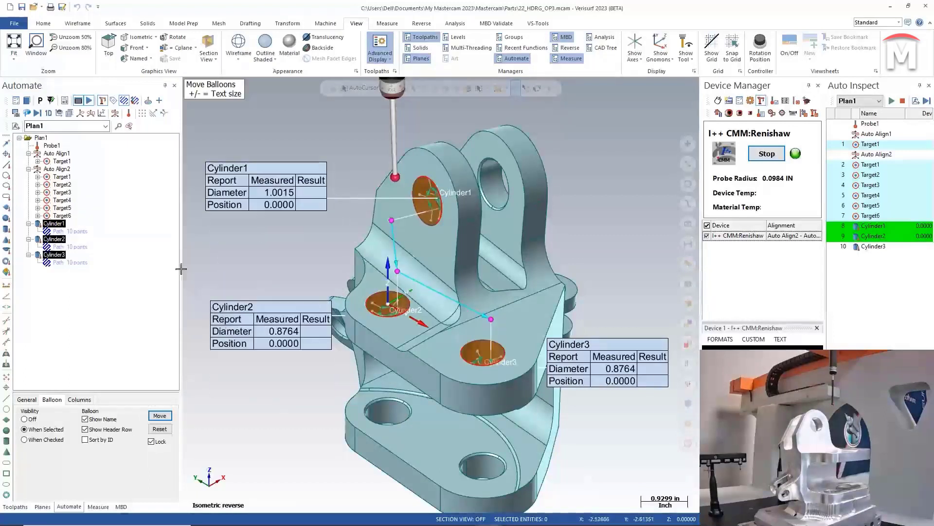
left_click(15, 113)
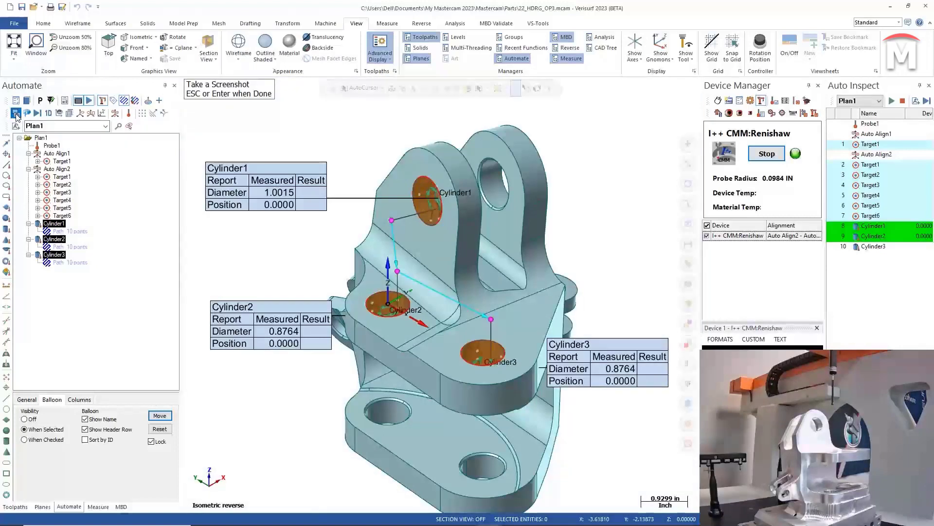
key("Return")
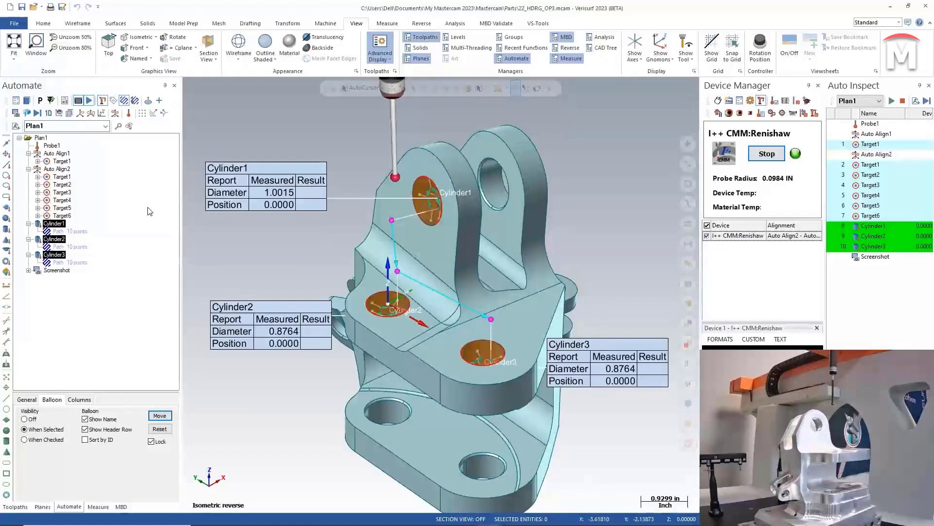
Clear the measured data of Cylinder1, Cylinder2 and Cylinder3, and run the CMM operation from Cylinder1 onward.
middle_click_drag(486, 370, 512, 405)
scroll(409, 190, "up", 5)
scroll(410, 190, "down", 3)
scroll(509, 426, "up", 2)
scroll(512, 405, "down", 3)
right_click(62, 259)
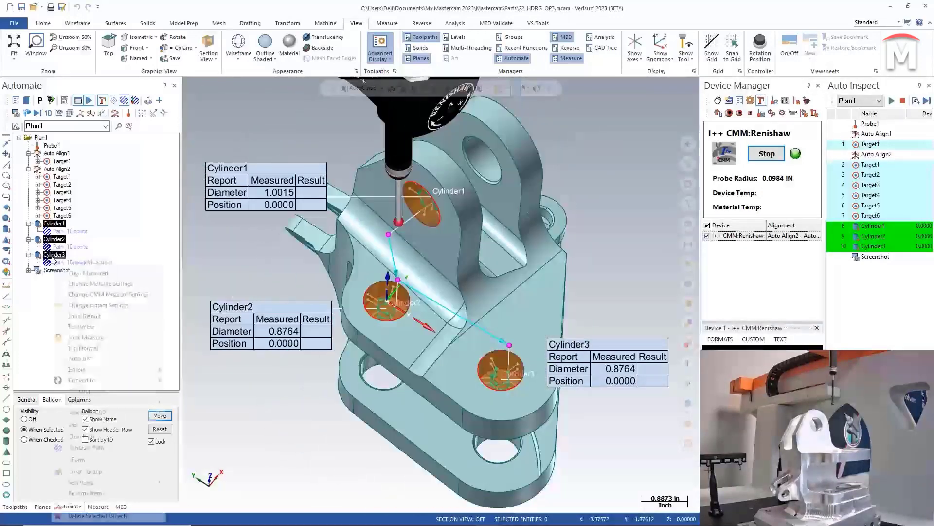
left_click(87, 272)
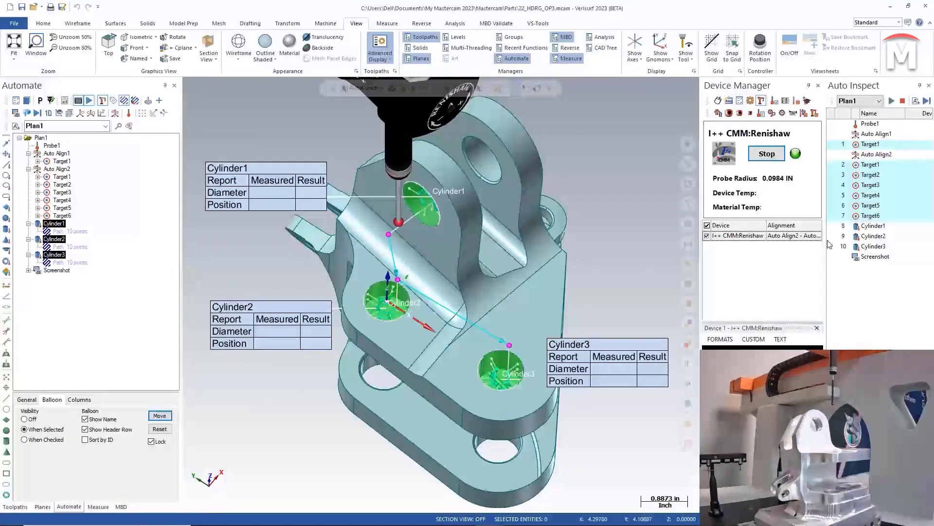
right_click(876, 228)
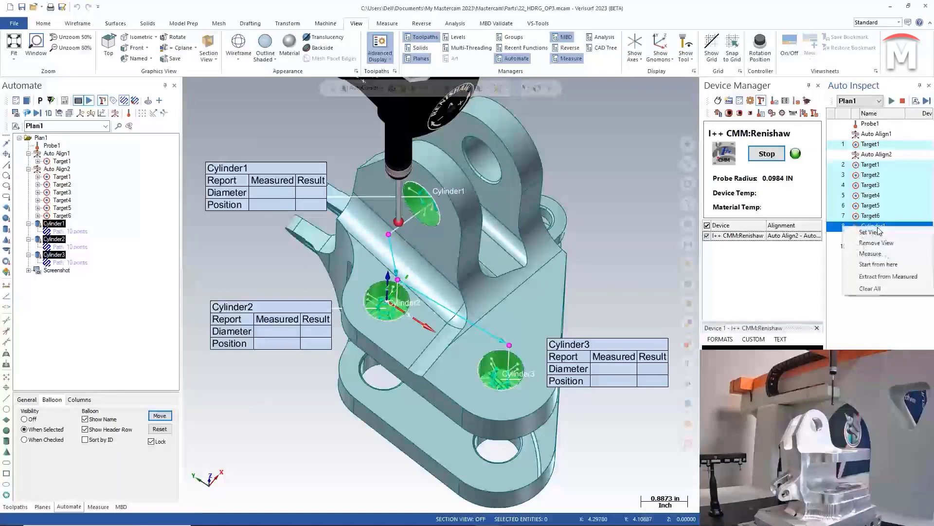
left_click(889, 262)
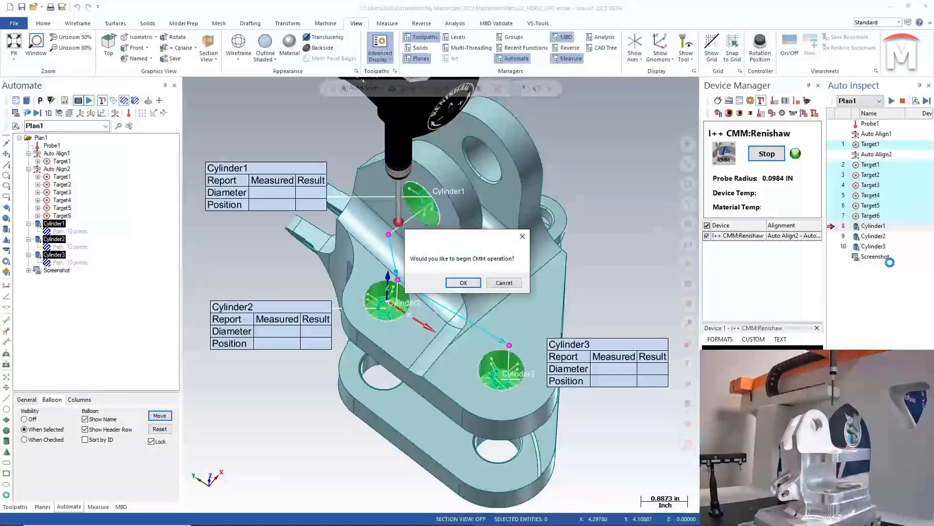
key("Return")
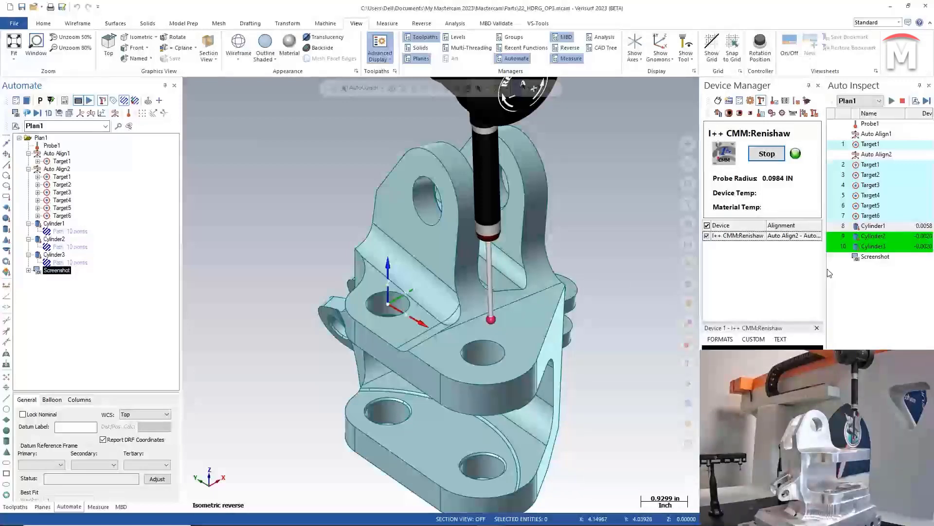
Add a surface feature with a 15-point path on the near upright lug's outer face, chained along the face's edge.
left_click(438, 249)
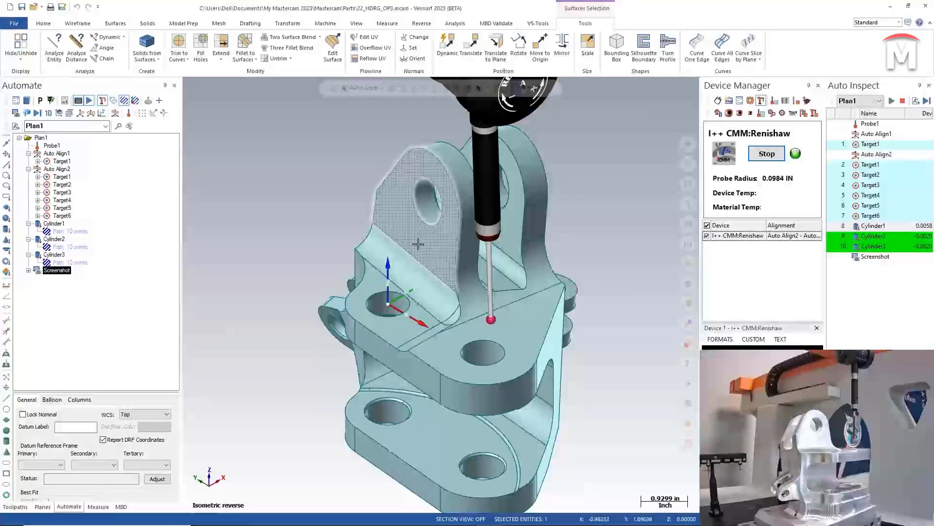
left_click(164, 113)
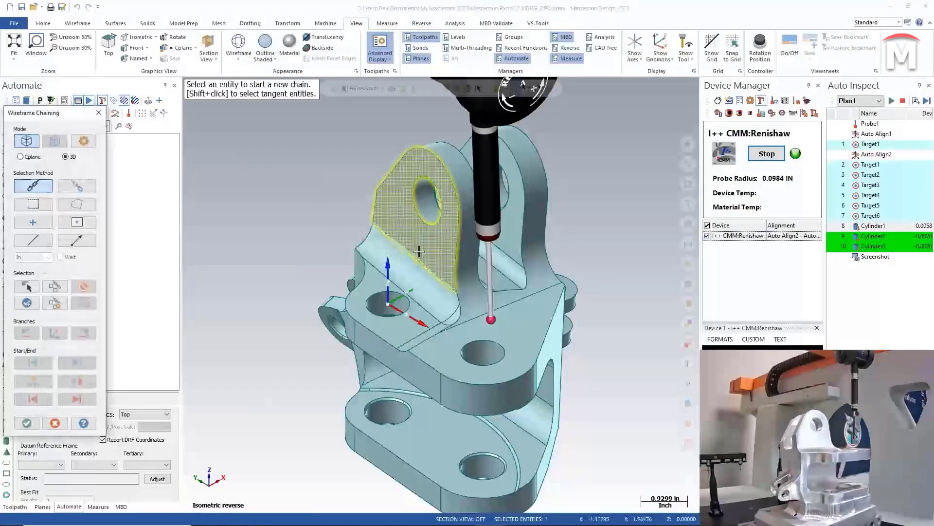
left_click(453, 275)
left_click(27, 423)
left_click(53, 279)
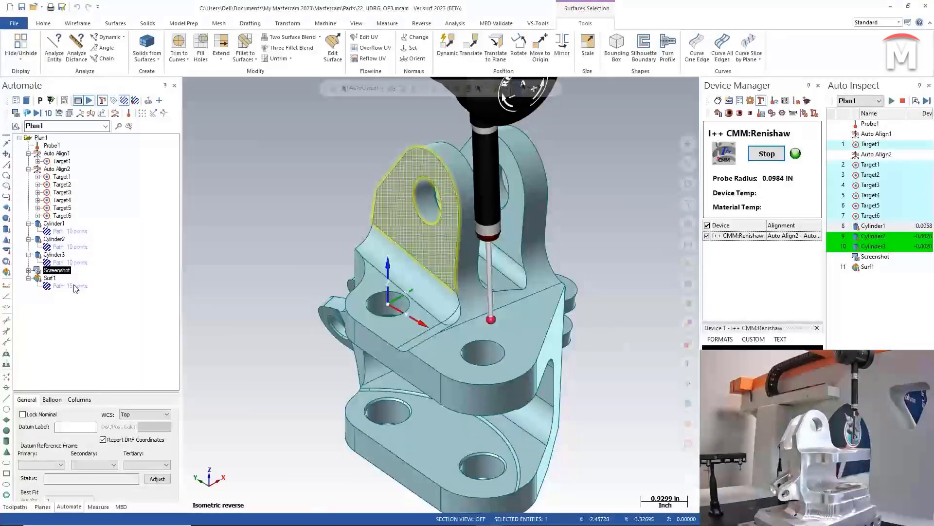
Set the custom entry and exit clearance vector of the Surf1 path to tilt 30 and rotate 264.
left_click(78, 286)
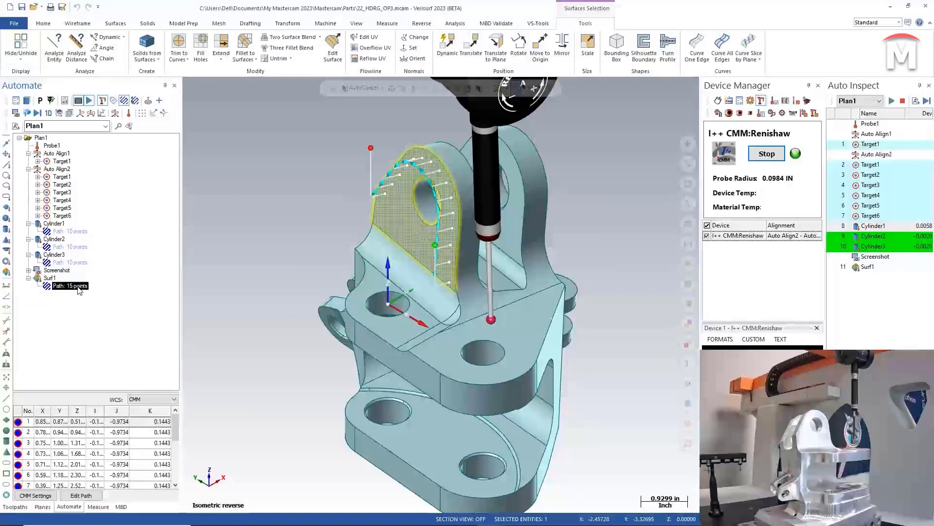
double_click(78, 288)
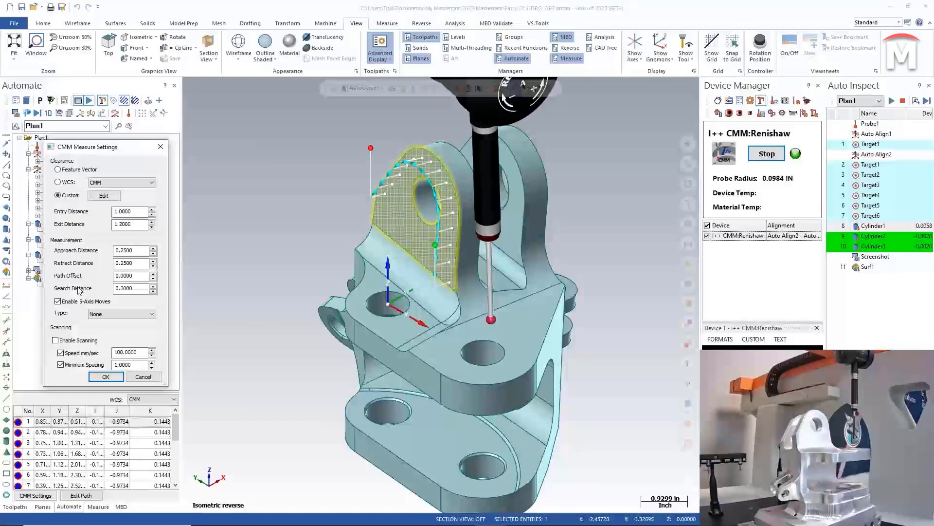
left_click(103, 196)
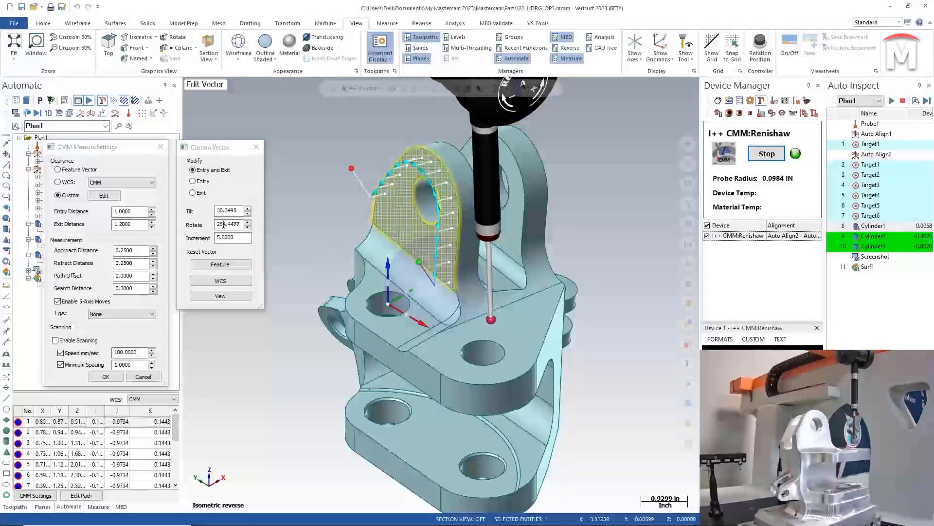
double_click(240, 209)
type("30")
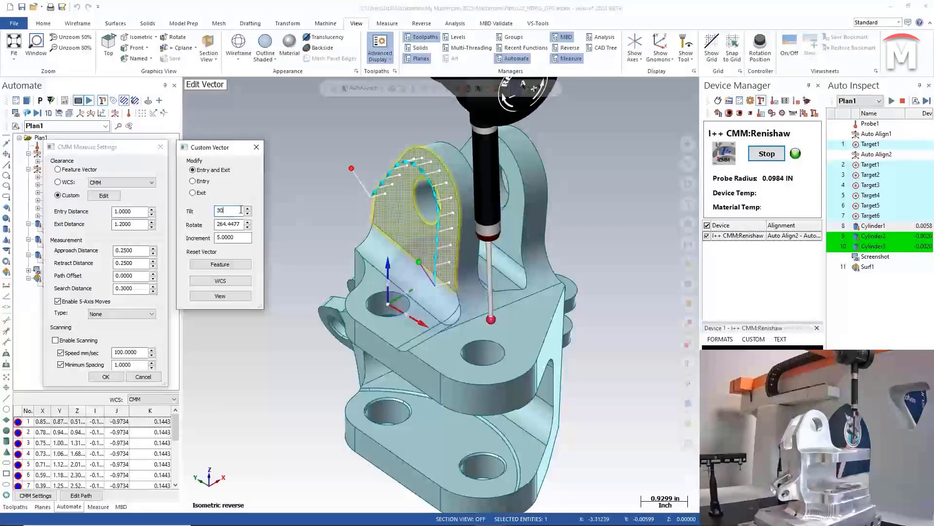
key("Tab")
type("264")
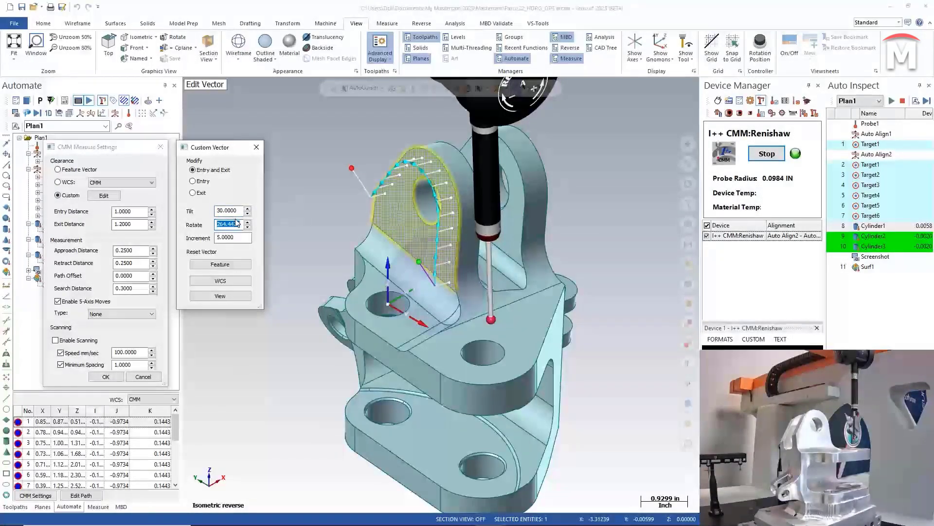
Fine-tune the custom vector's tilt and rotation and accept the CMM measure settings.
left_click(237, 211)
scroll(237, 211, "up", 1)
scroll(235, 210, "down", 1)
left_click(231, 224)
scroll(231, 224, "up", 6)
scroll(231, 224, "down", 1)
left_click(256, 147)
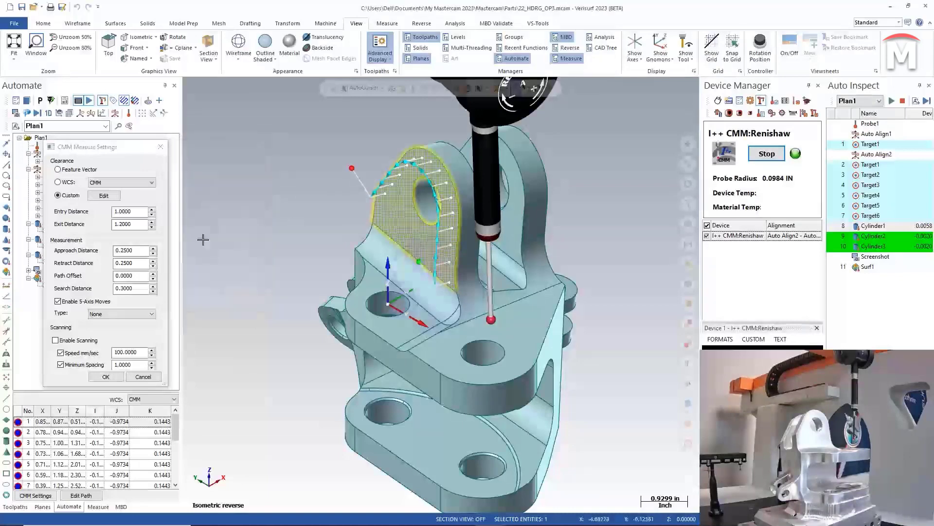
left_click(118, 377)
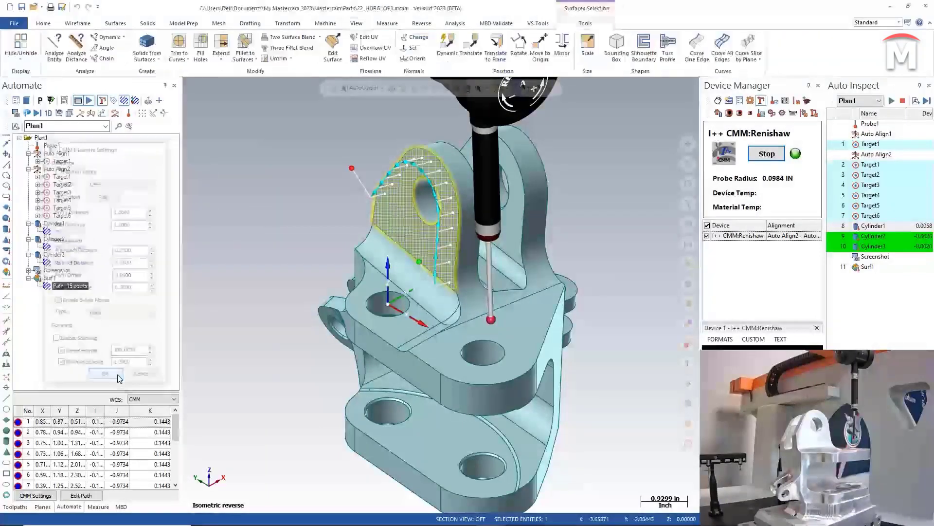
Construct a plane from Surf1 and include Flatness in the plane's reported properties.
left_click(50, 278)
left_click_drag(73, 391, 80, 296)
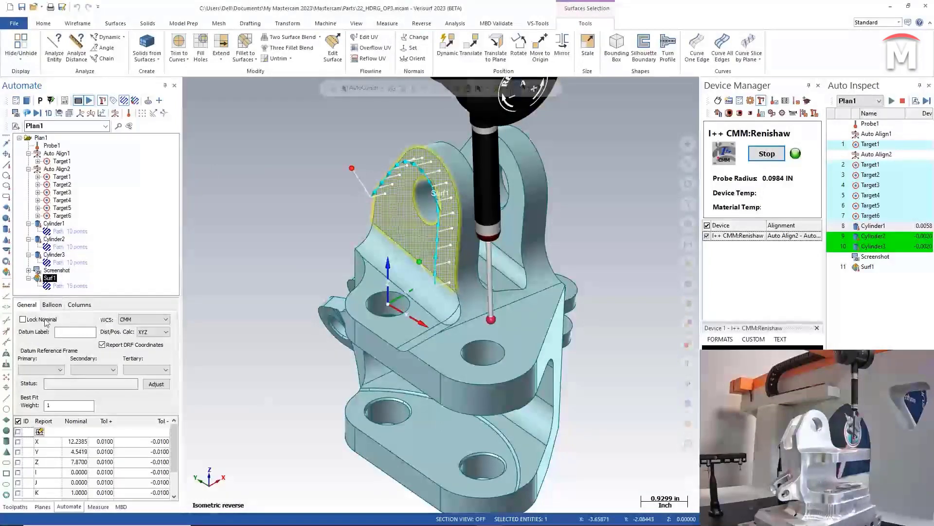
left_click(52, 286)
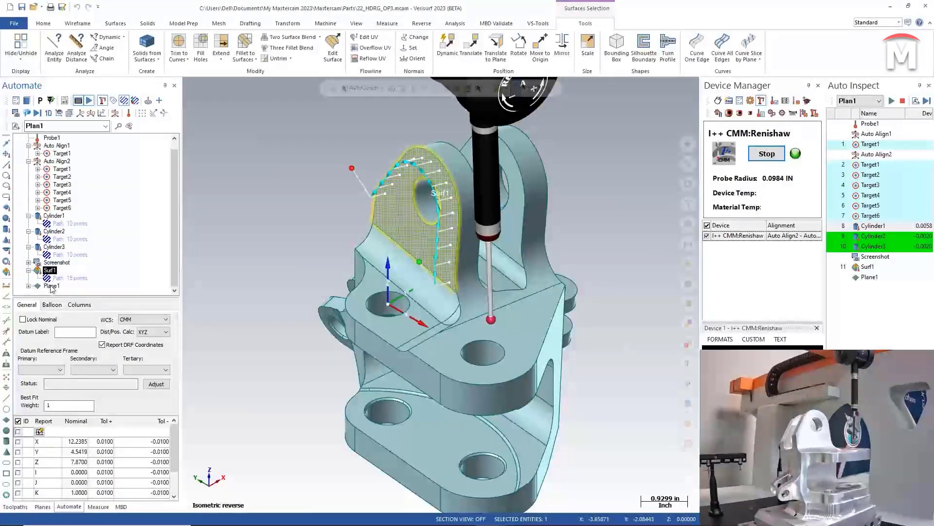
left_click_drag(175, 440, 176, 480)
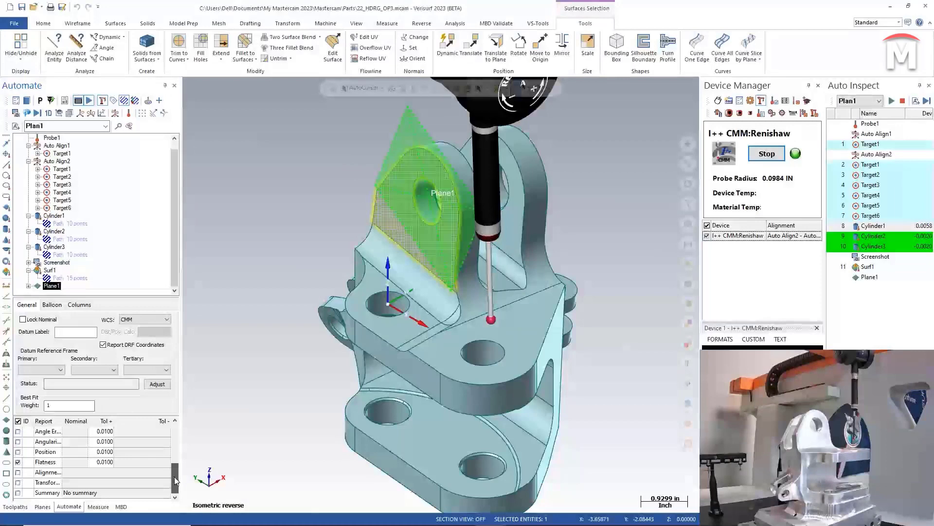
left_click(18, 462)
left_click(18, 462)
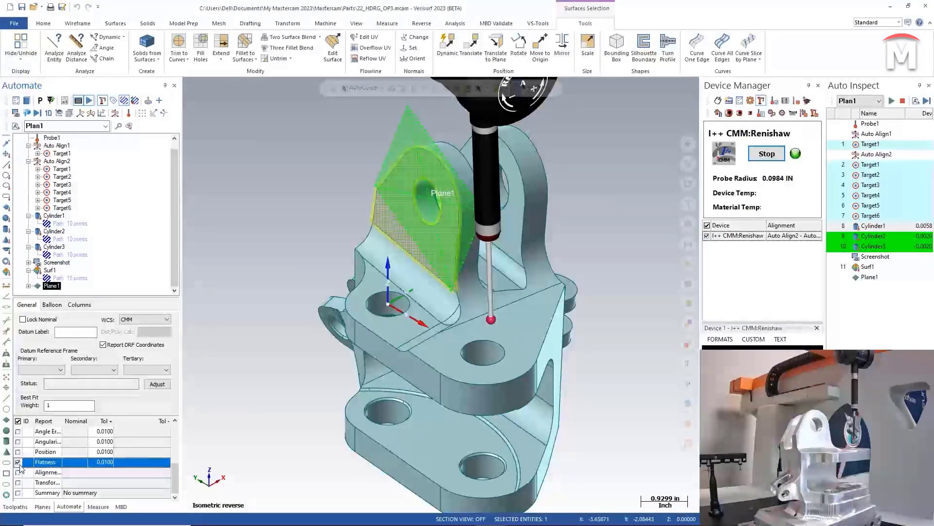
Run the CMM operation from Surf1 onward and clear the face selection on the model.
left_click(868, 267)
right_click(867, 267)
left_click(886, 313)
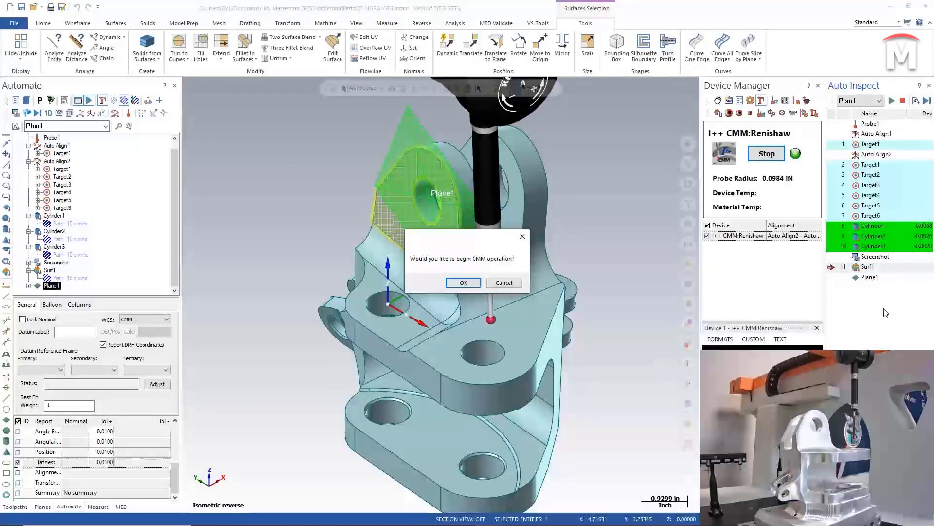
key("Return")
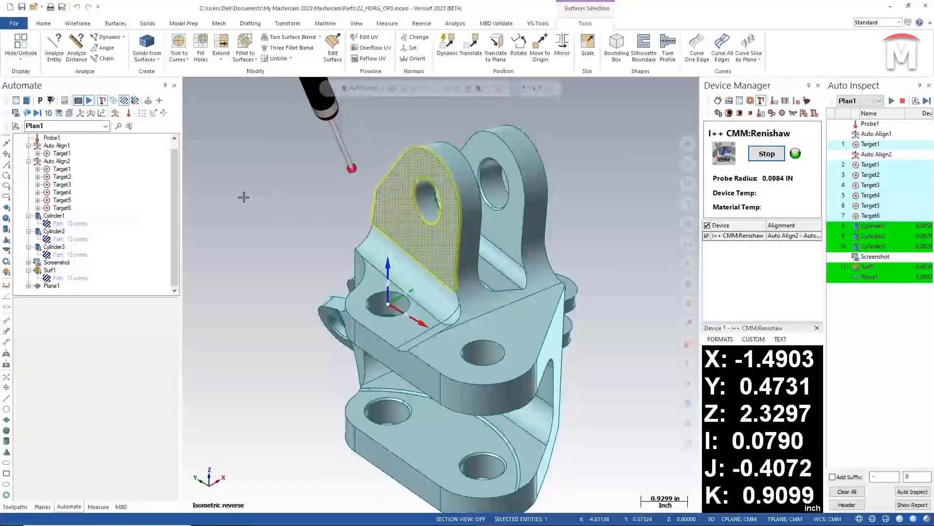
key("Escape")
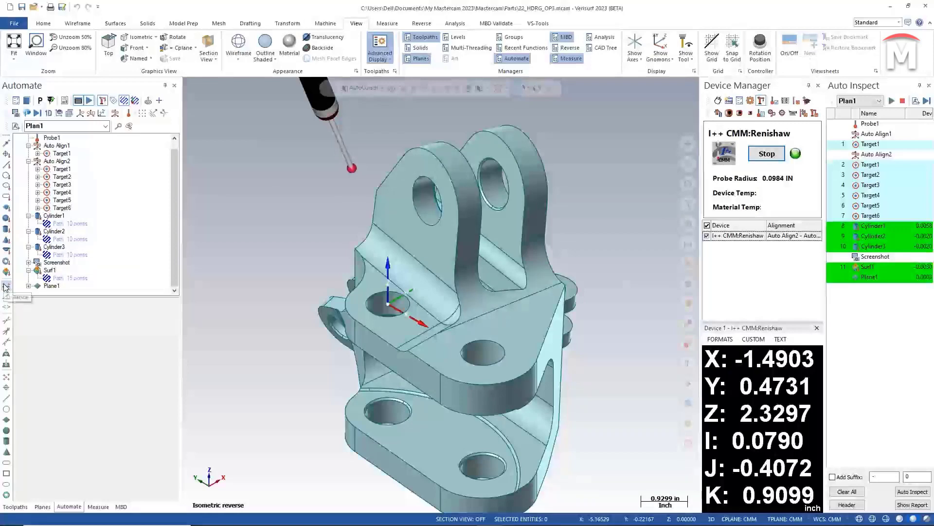
Open the Report Manager for Plan1 and add a second screenshot directly after Surf1.
right_click(45, 285)
mouse_move(124, 391)
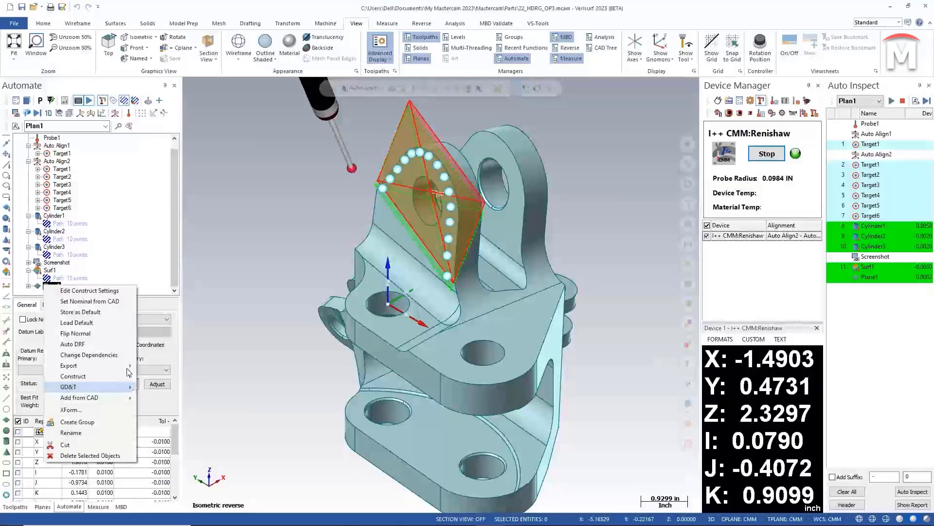
left_click(66, 104)
left_click(64, 101)
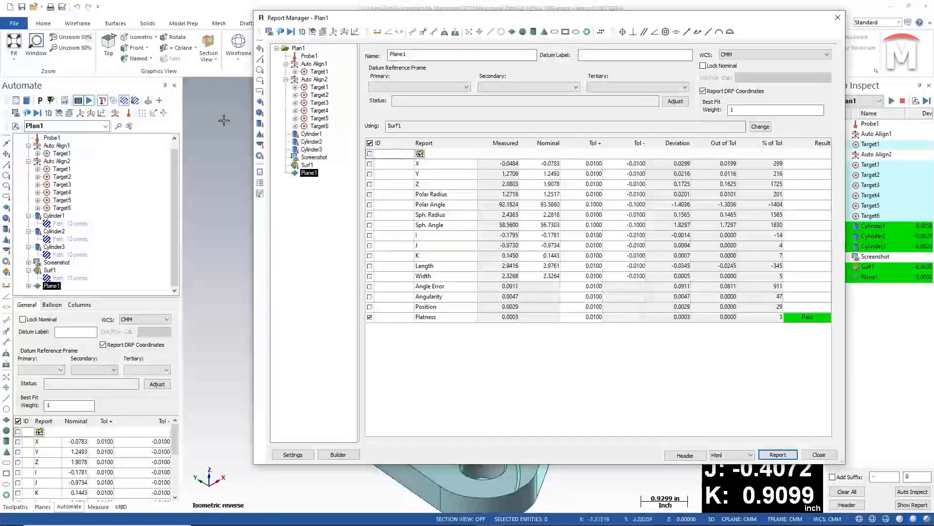
left_click(307, 165)
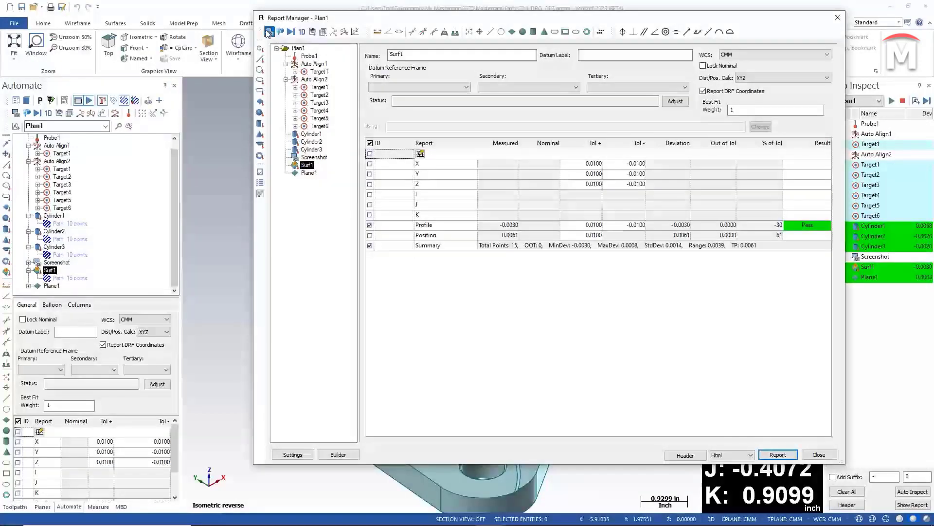
double_click(314, 158)
key("Return")
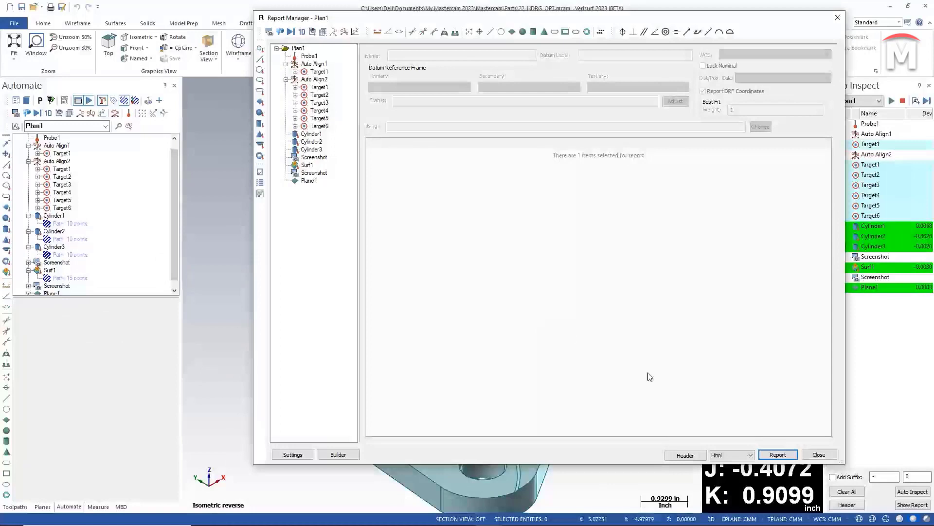
Generate the Plan1 inspection report in Html format and review its cylinder, screenshot and surface point sections.
left_click(750, 455)
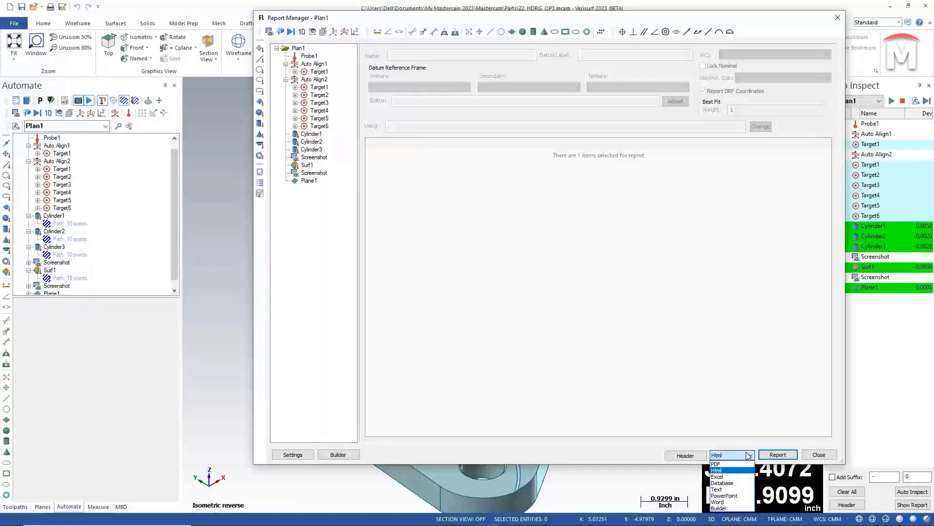
left_click(770, 458)
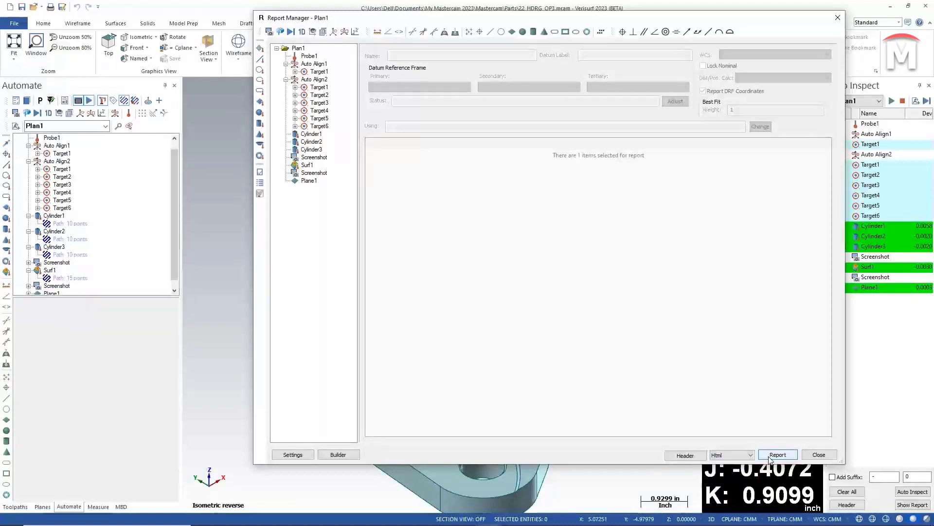
left_click(769, 456)
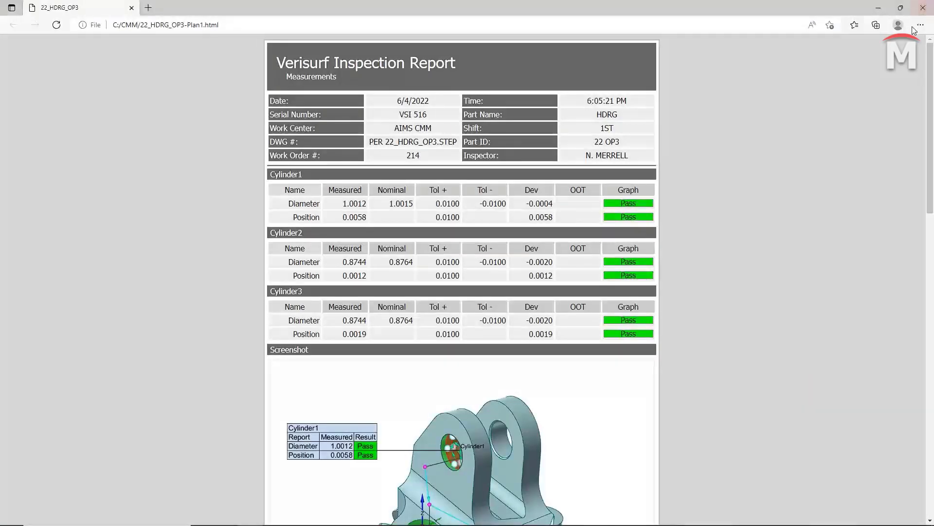
scroll(906, 65, "down", 5)
scroll(906, 65, "down", 9)
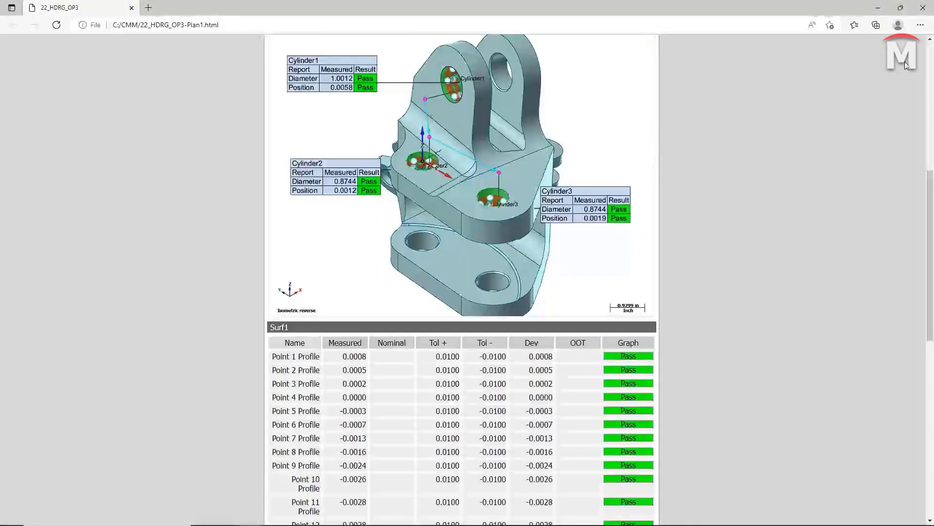
Finish reviewing the contrast report and set the HTML report type to Basic HTML Report in the report settings.
scroll(905, 61, "down", 3)
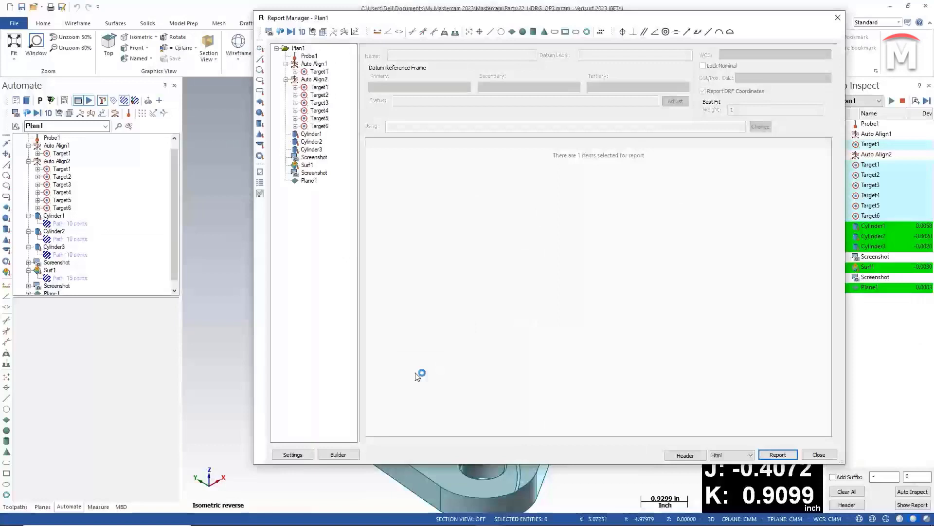
left_click(292, 455)
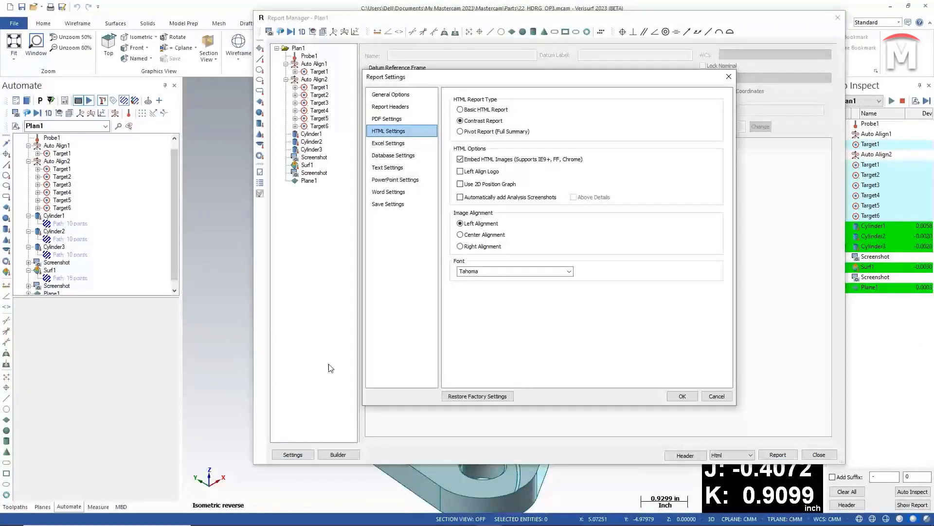
left_click(468, 110)
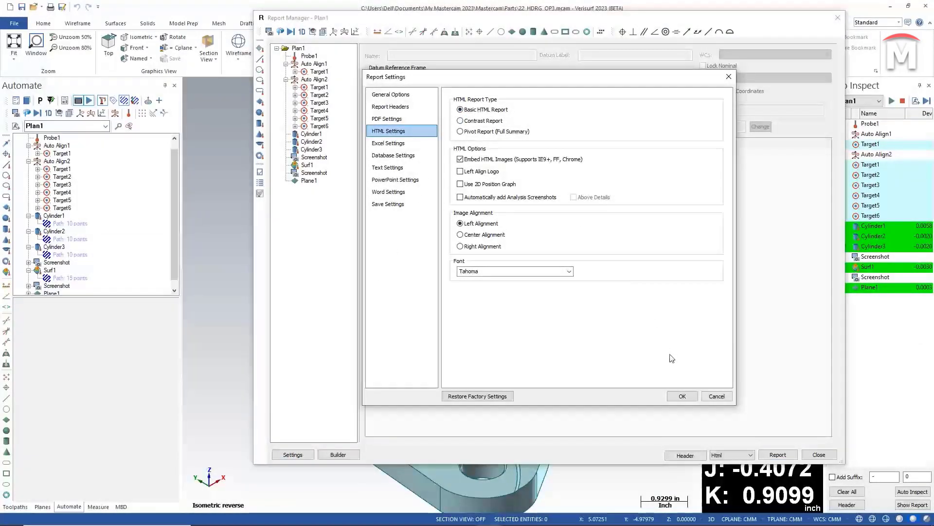
left_click(681, 396)
Generate the Plan1 report again in Html format and review its cylinder results, screenshot and Surf1 point profiles.
left_click(770, 453)
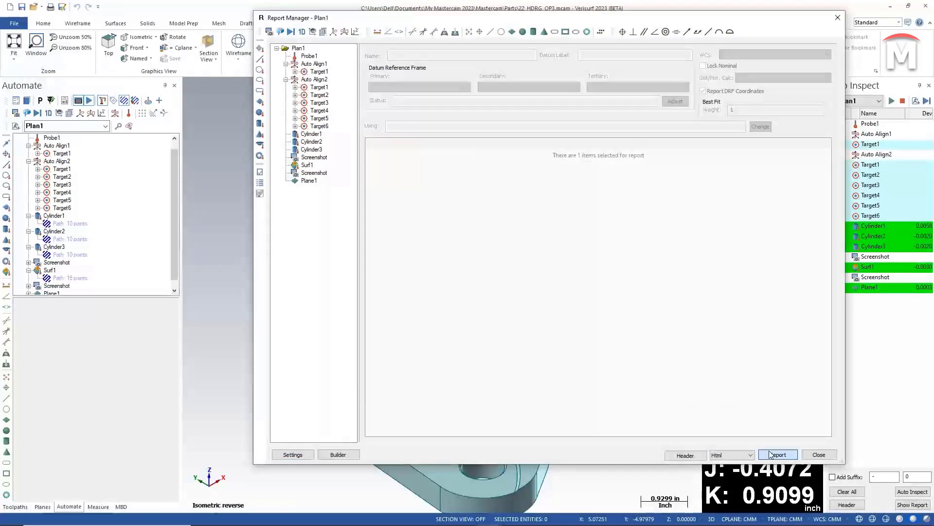
scroll(758, 423, "down", 1)
scroll(755, 420, "down", 5)
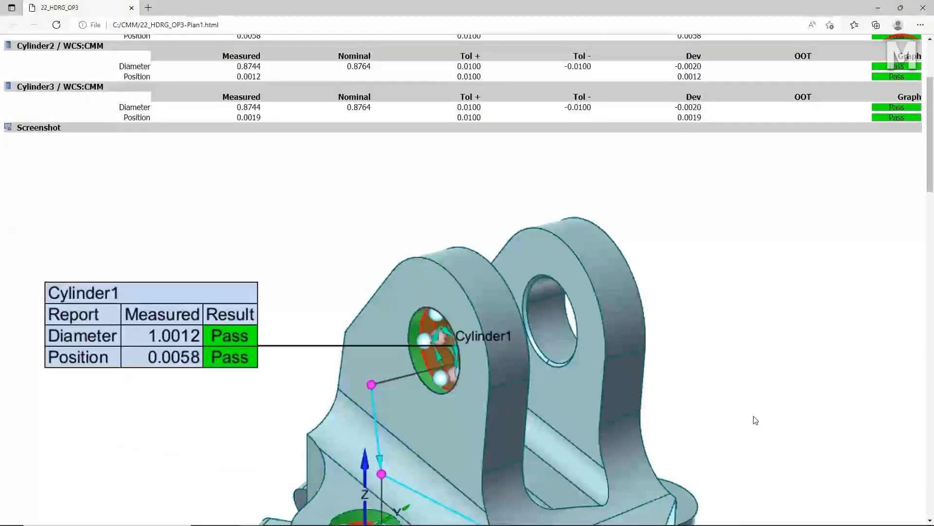
scroll(752, 418, "down", 3)
scroll(747, 365, "down", 5)
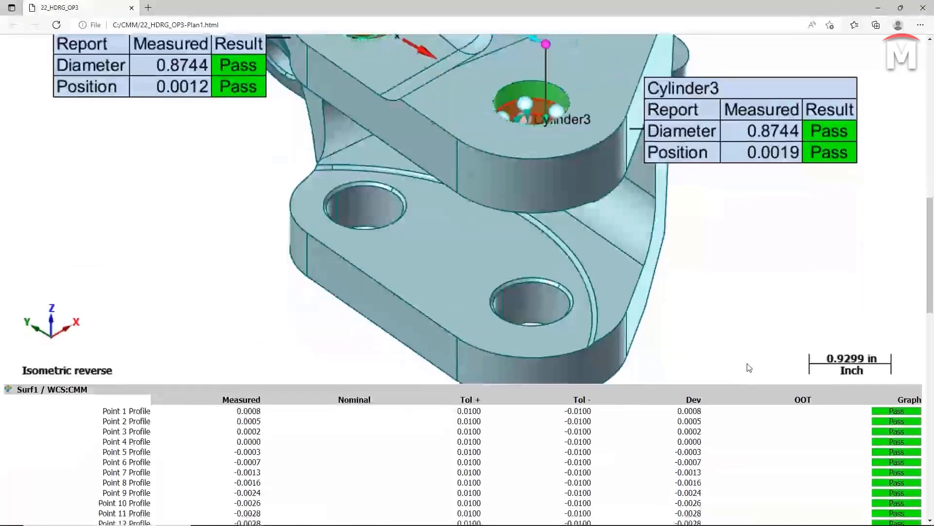